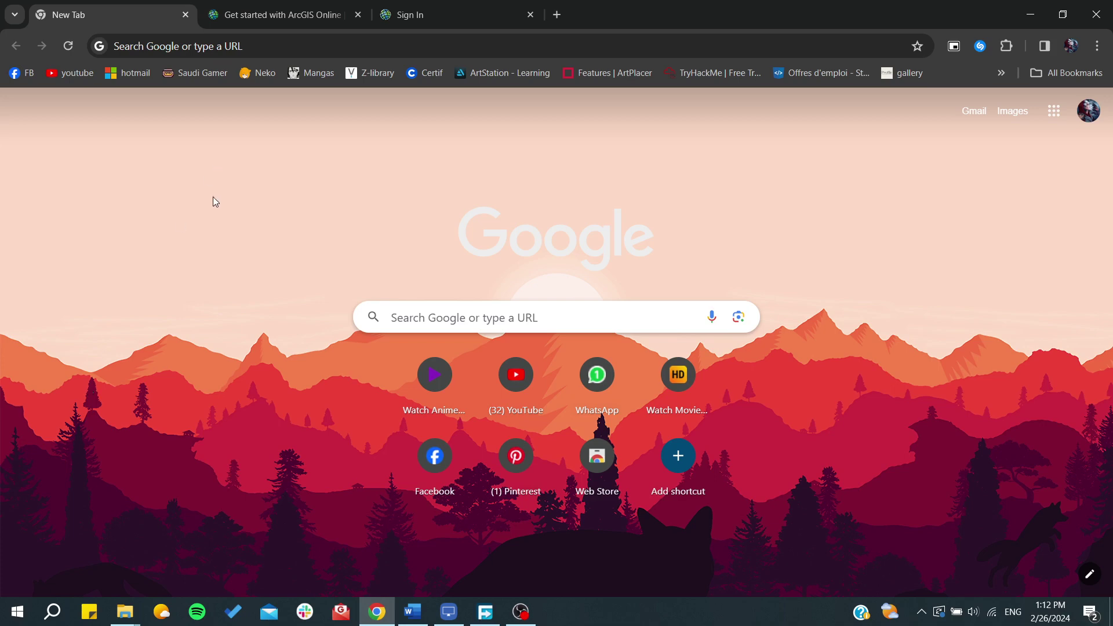
- Switch to the 'Get started with ArcGIS Online' tutorial tab at its Begin a map steps
click(234, 14)
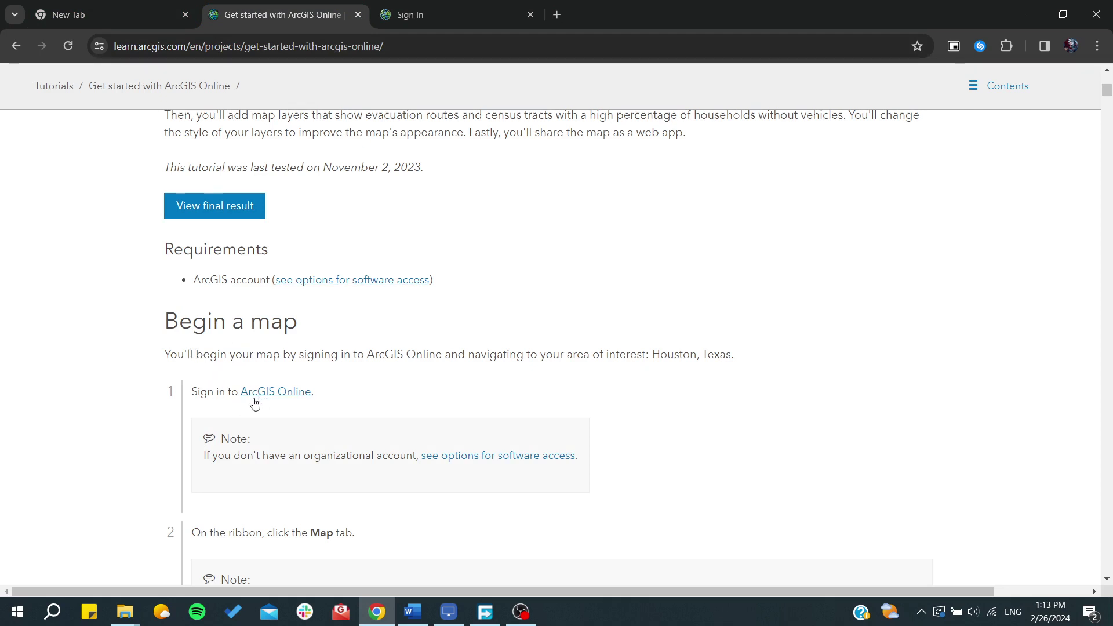
- Try signing in to ArcGIS Online with a Google account
click(397, 6)
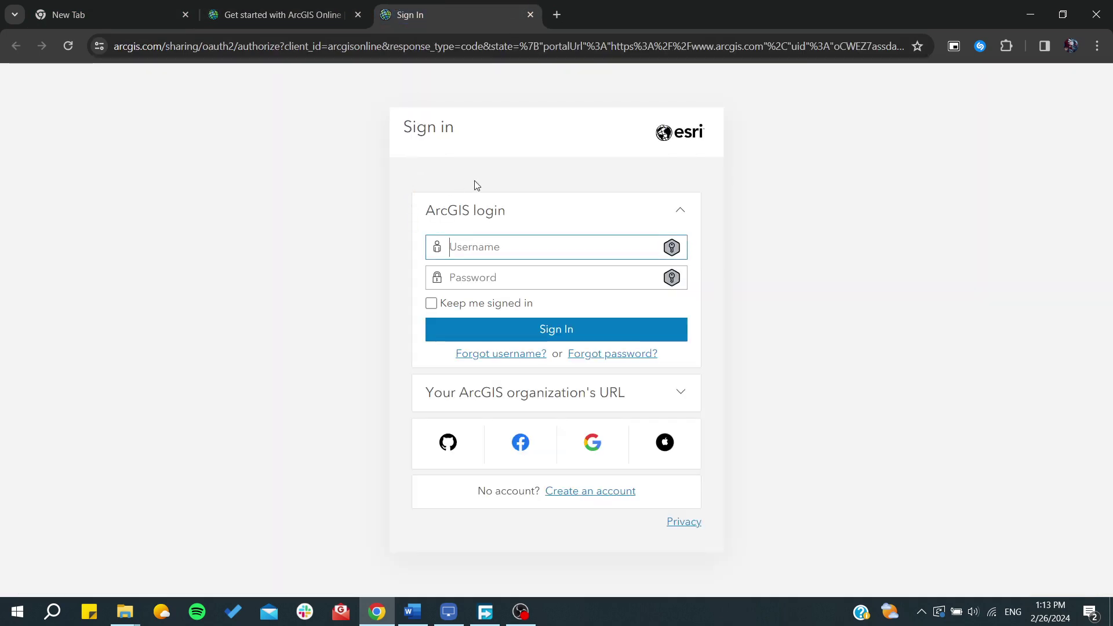
click(604, 447)
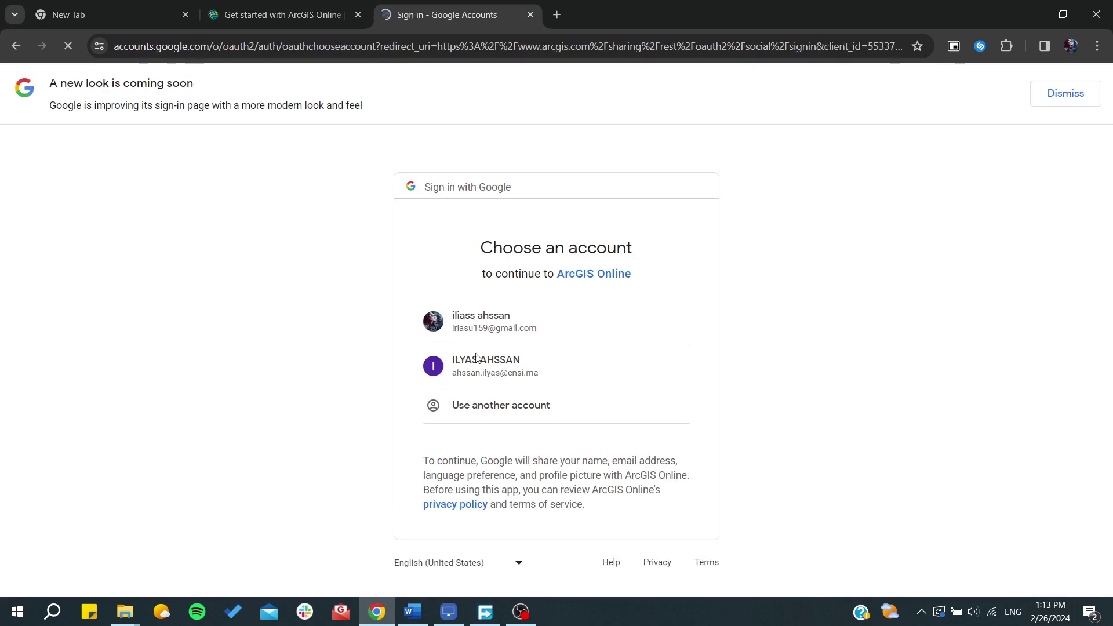
click(436, 307)
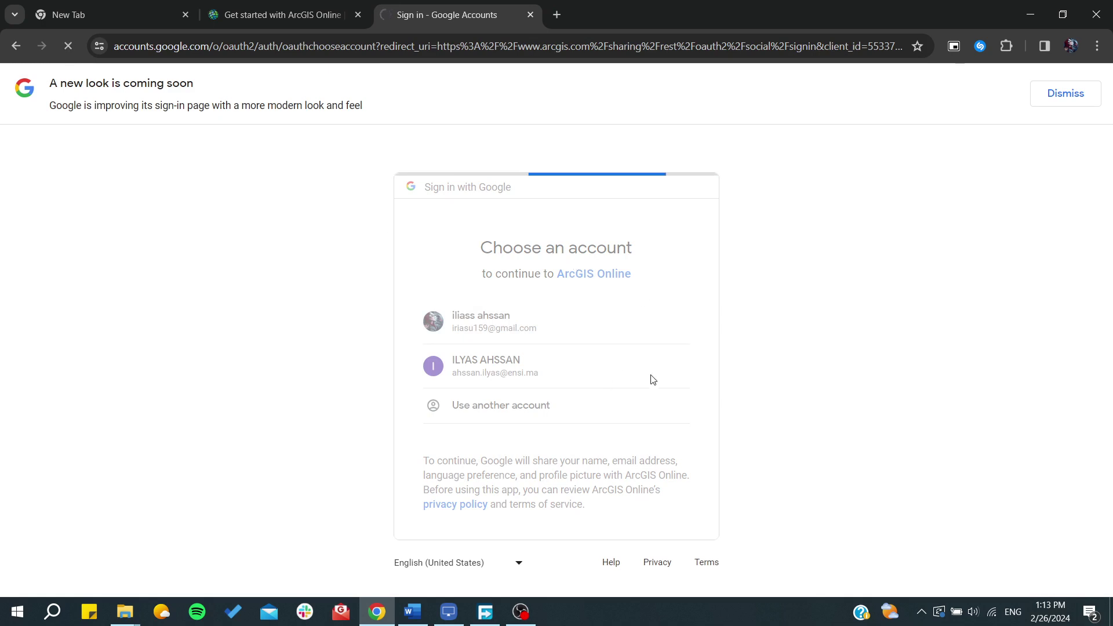
click(622, 431)
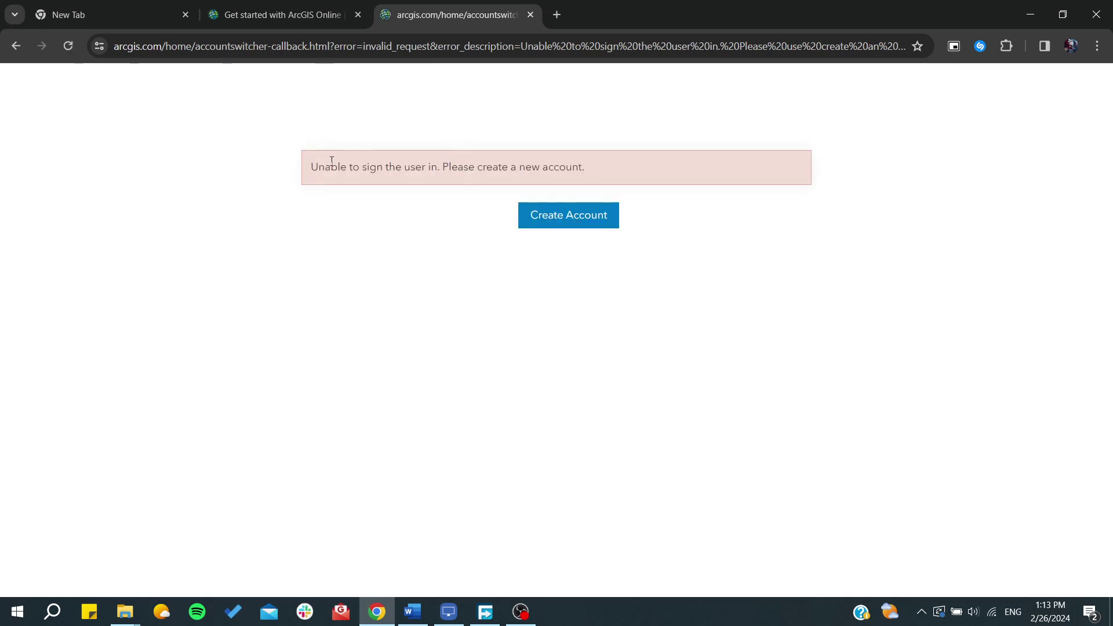
- After the sign-in error, open the Create an ArcGIS Public Account form
click(562, 227)
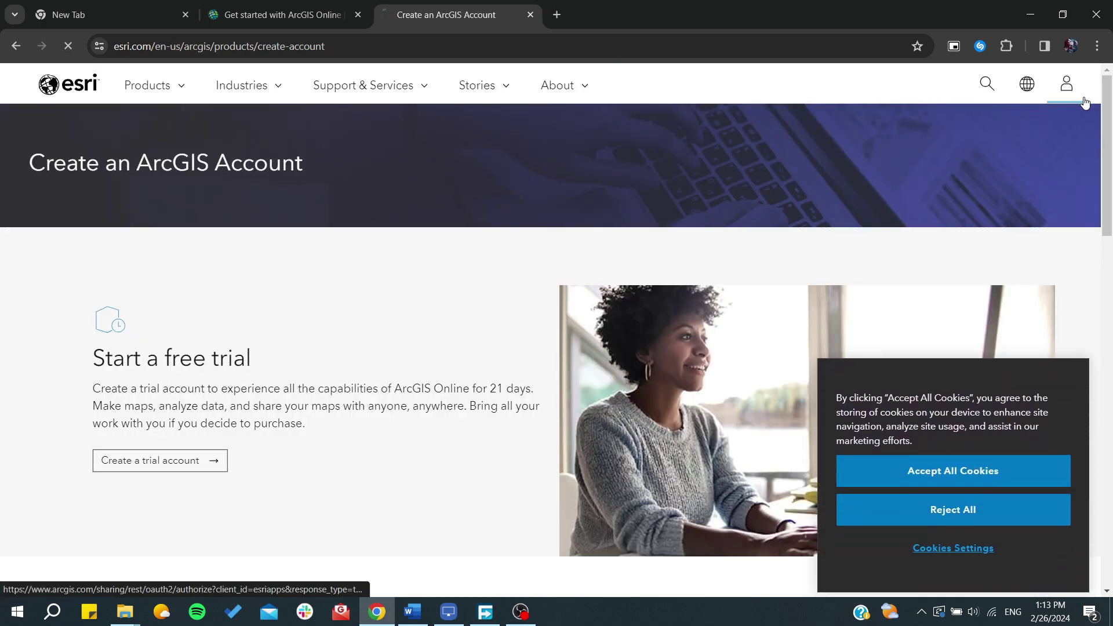
click(1069, 86)
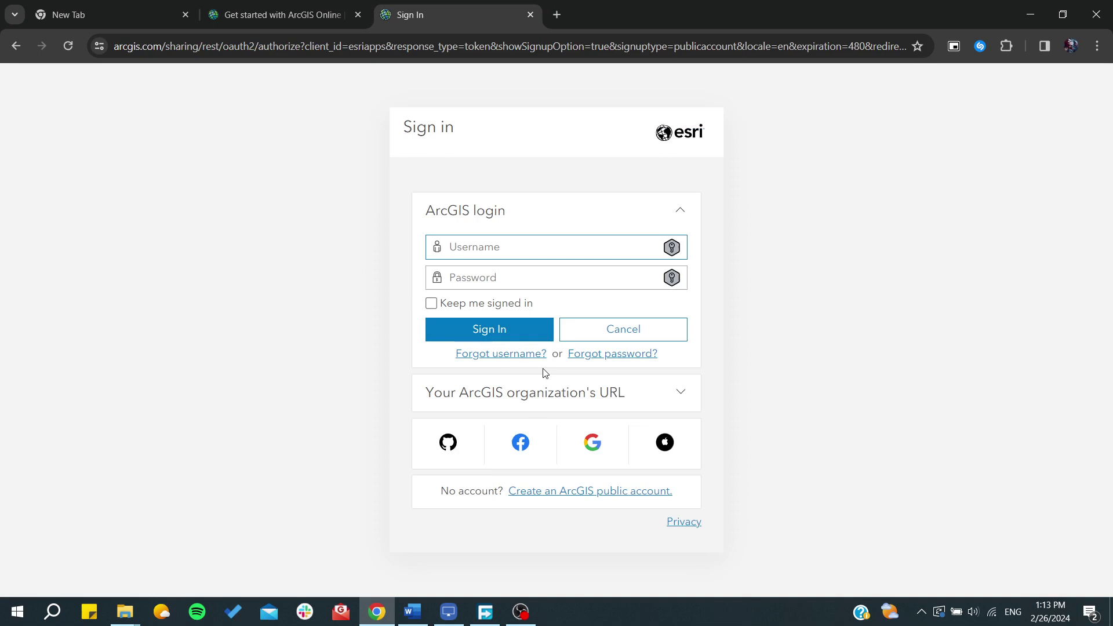
text(S)
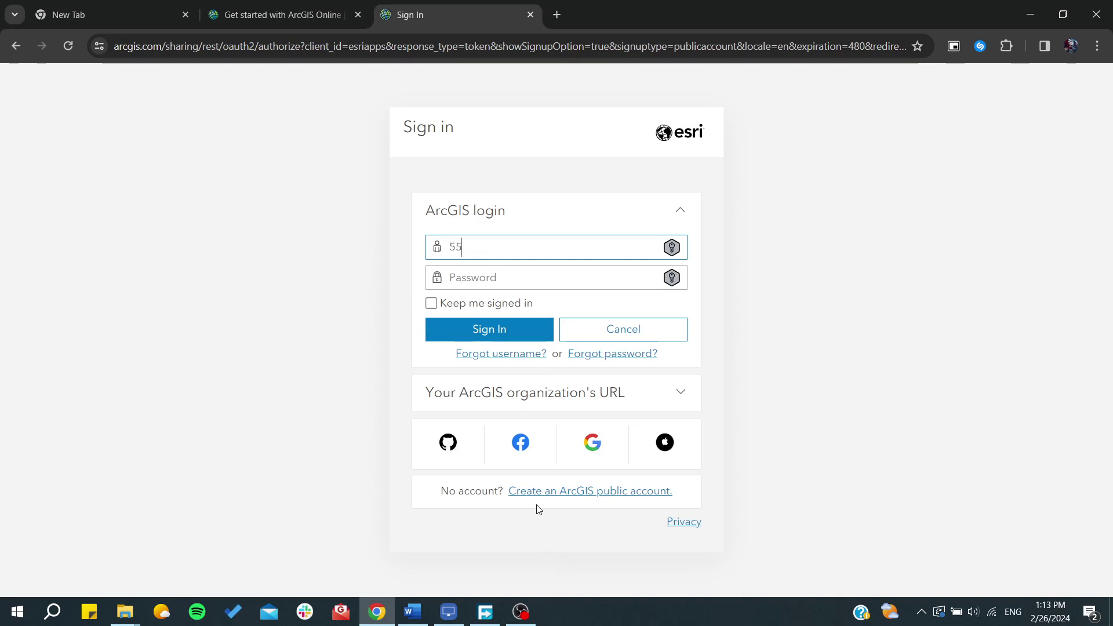
click(529, 493)
- Accept the Esri Master Agreement on the public account sign-up form
click(430, 390)
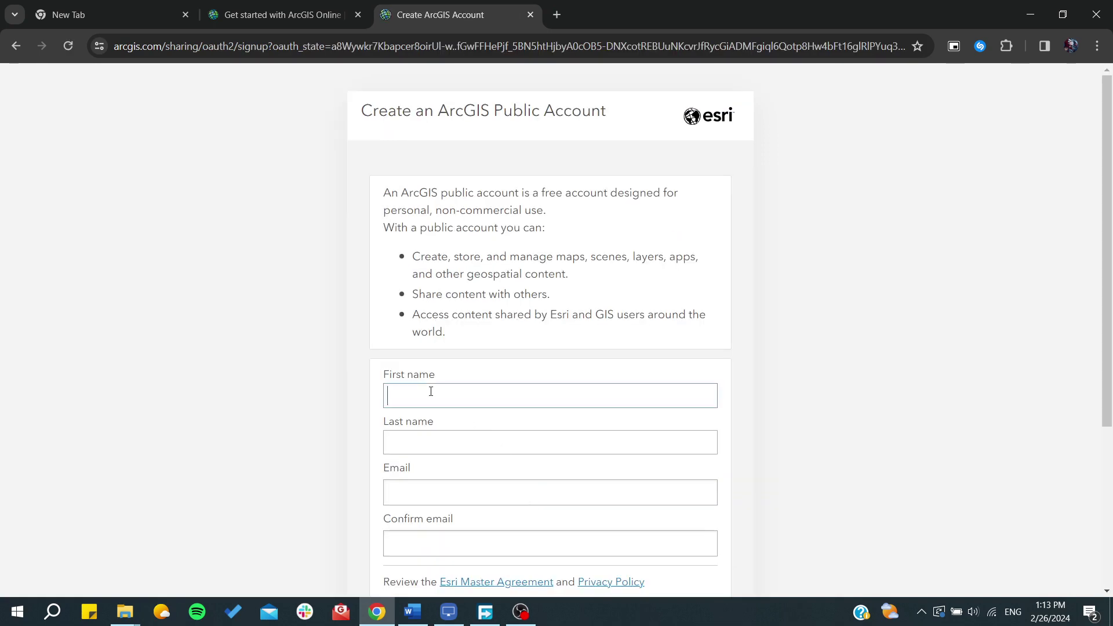
scroll(431, 436, down, 3)
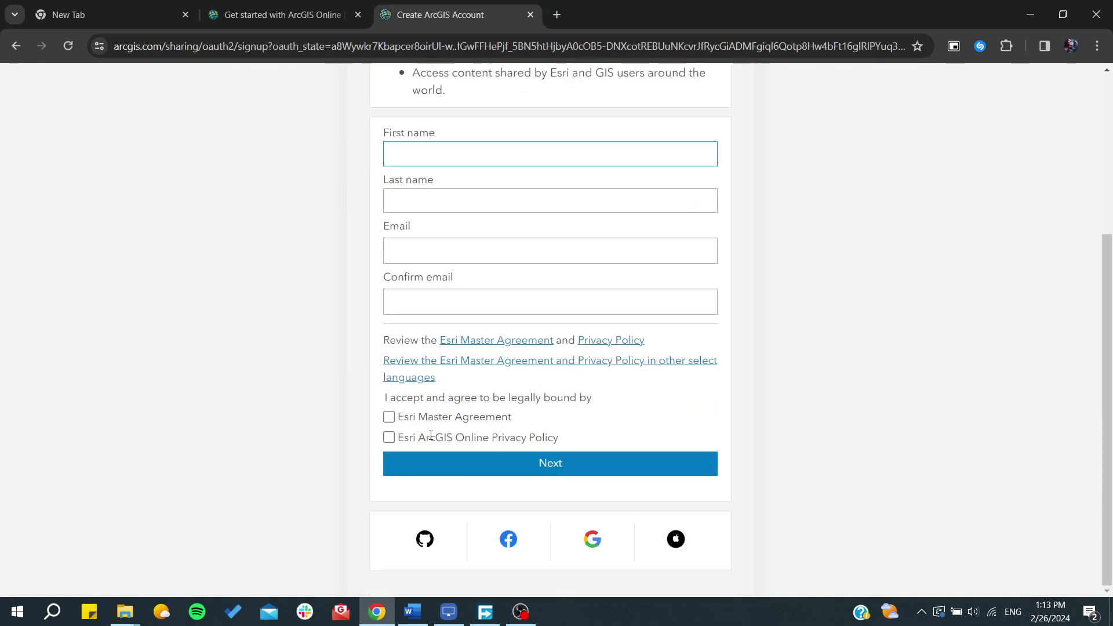
click(389, 417)
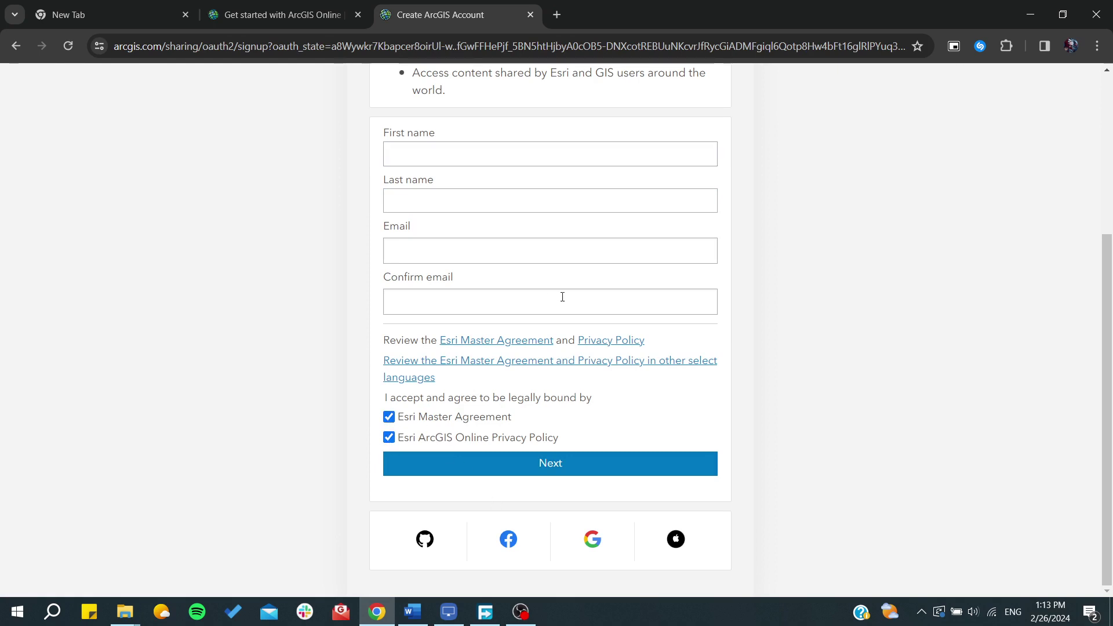
scroll(562, 297, up, 2)
- Enter the account holder's first name, last name and e-mail, then confirm the e-mail
click(473, 270)
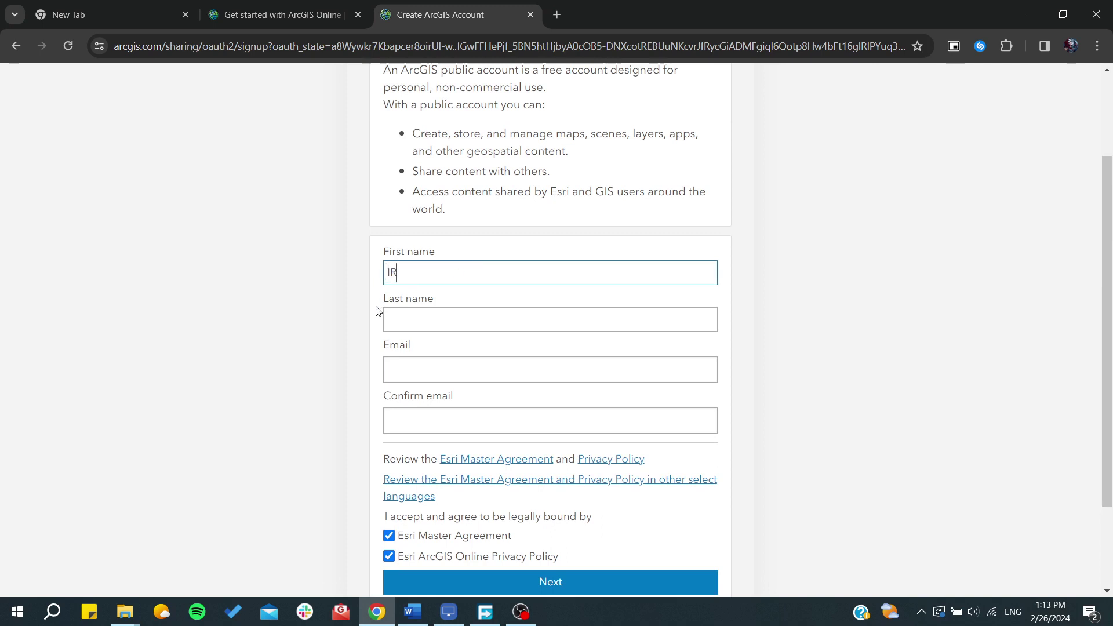
click(415, 312)
text(AH)
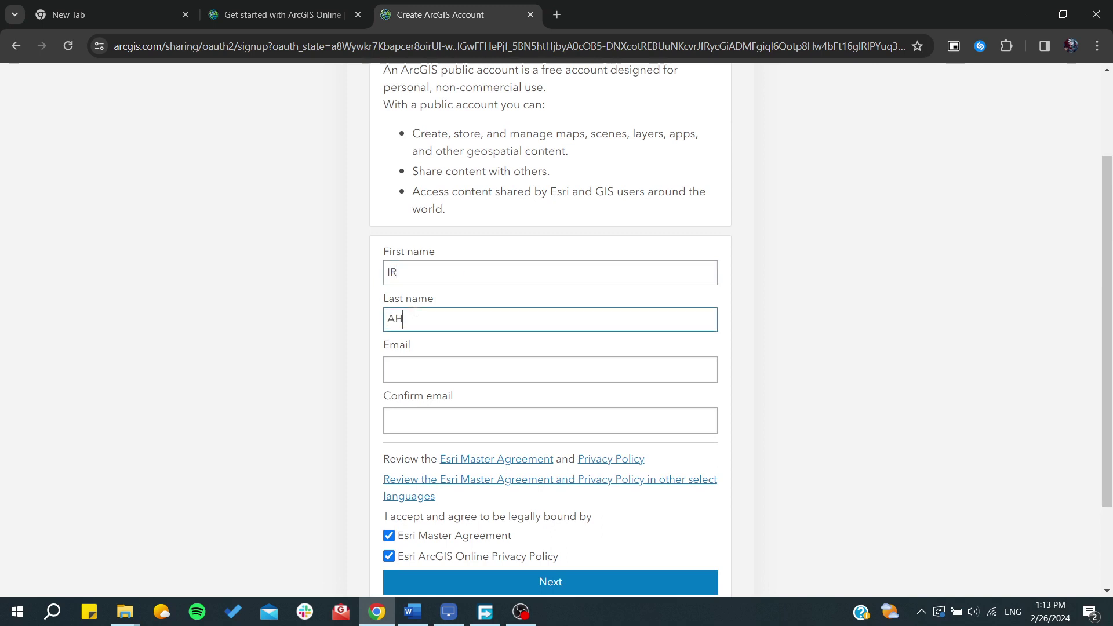
click(426, 364)
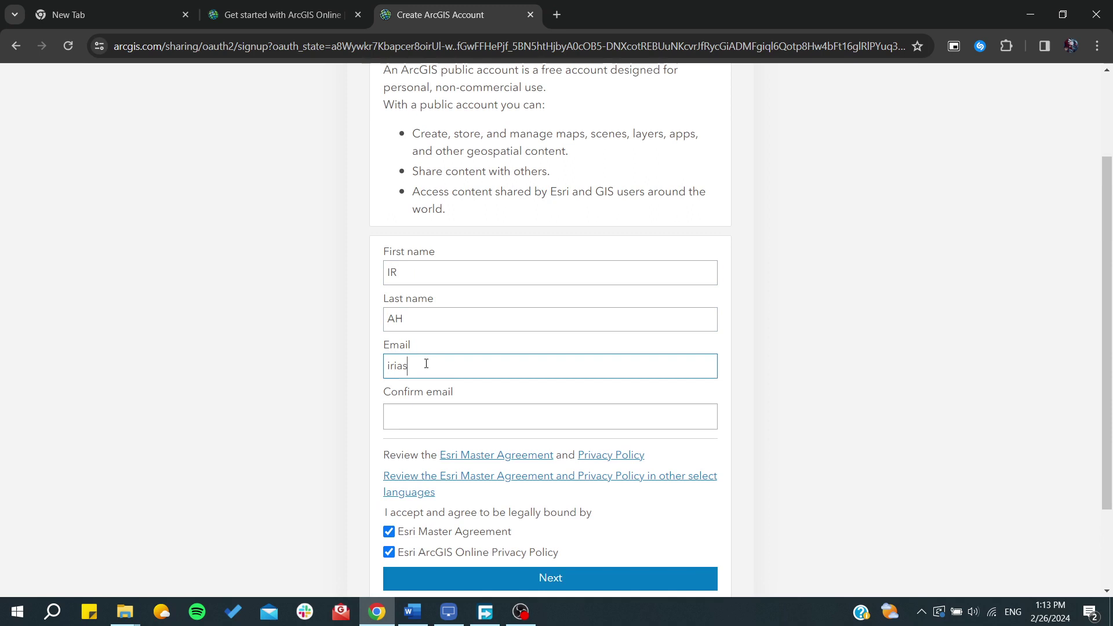
click(463, 418)
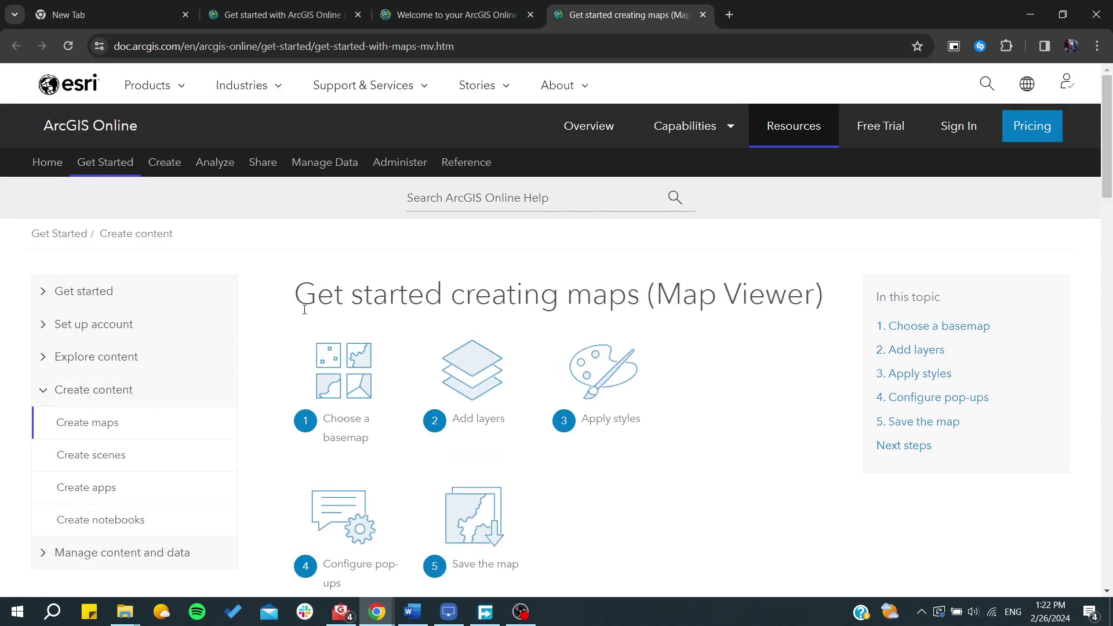
- Go through the Map Viewer guide and open the Choose a basemap help page
scroll(304, 310, down, 1)
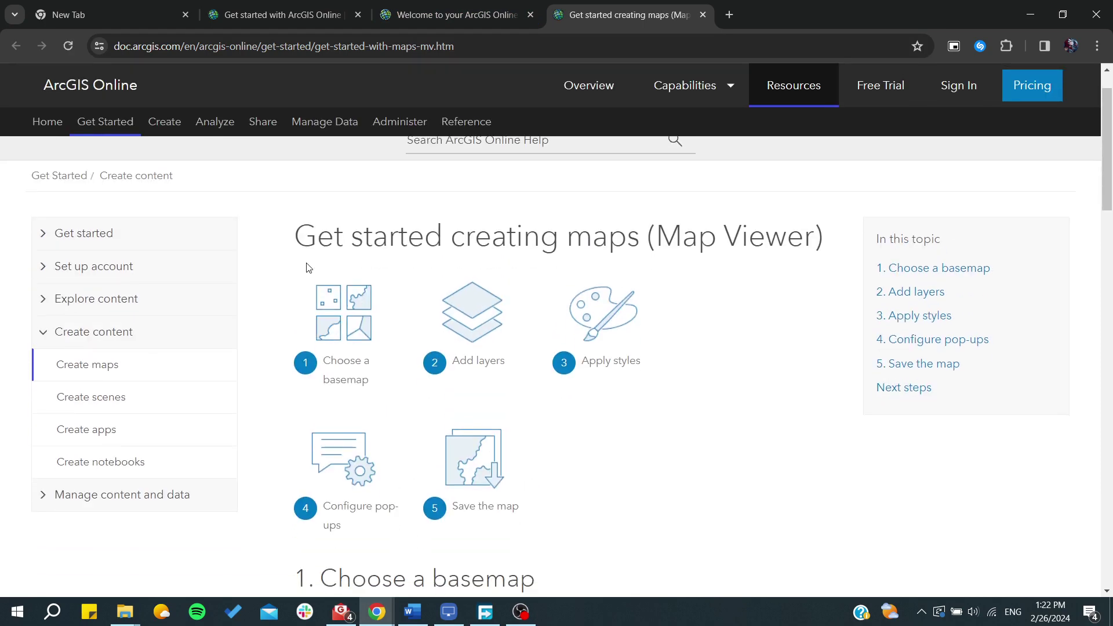
scroll(309, 267, down, 2)
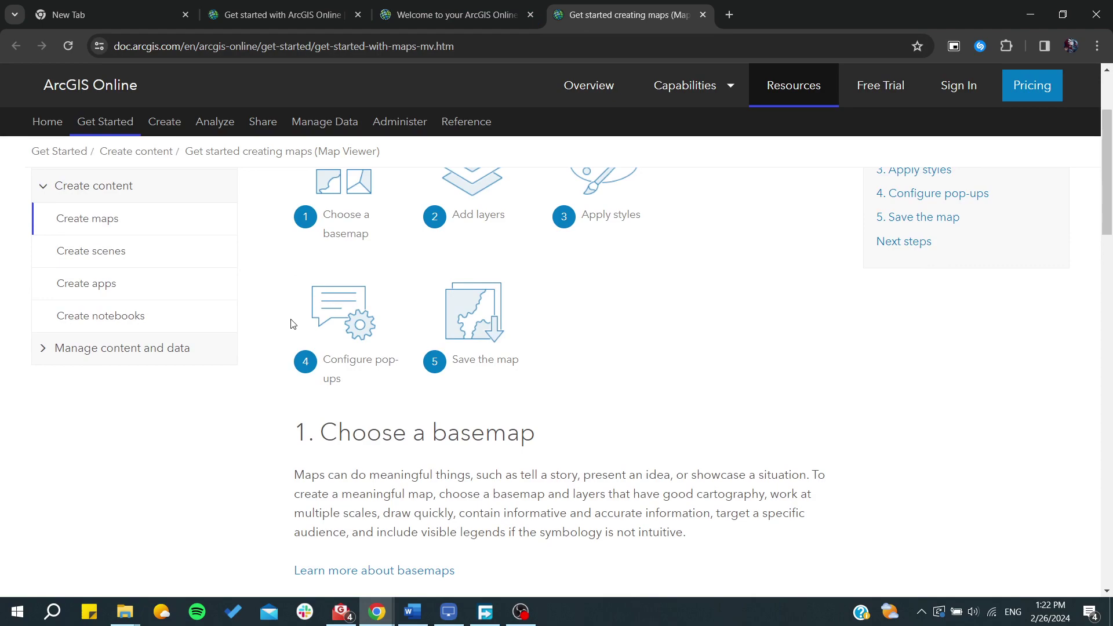
scroll(293, 324, down, 3)
scroll(331, 267, up, 4)
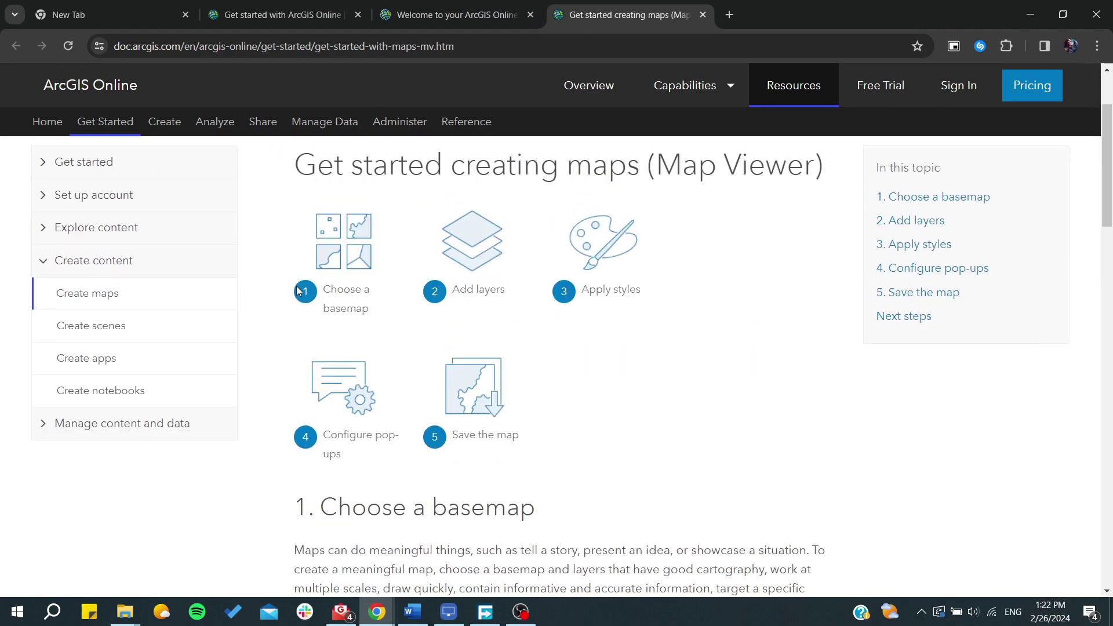
scroll(400, 430, down, 10)
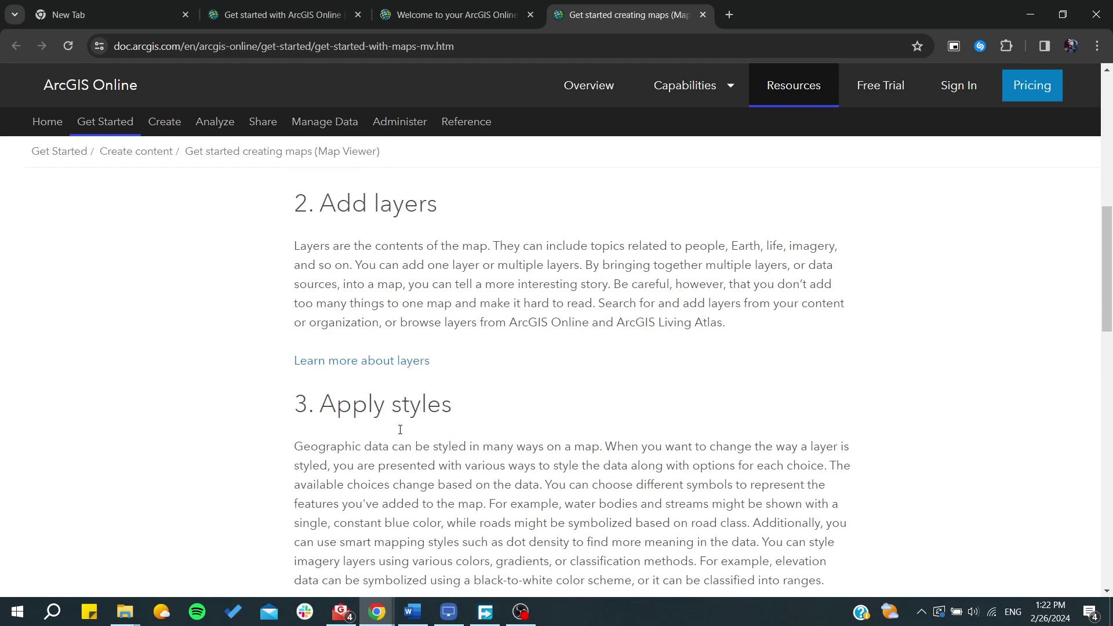
scroll(400, 434, down, 13)
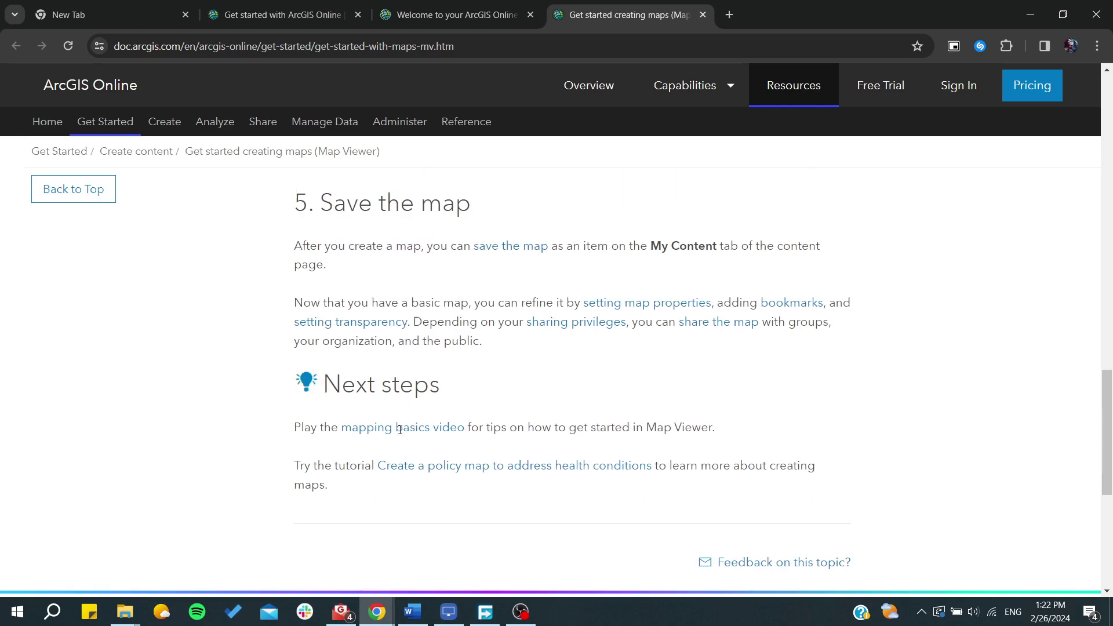
scroll(402, 434, up, 20)
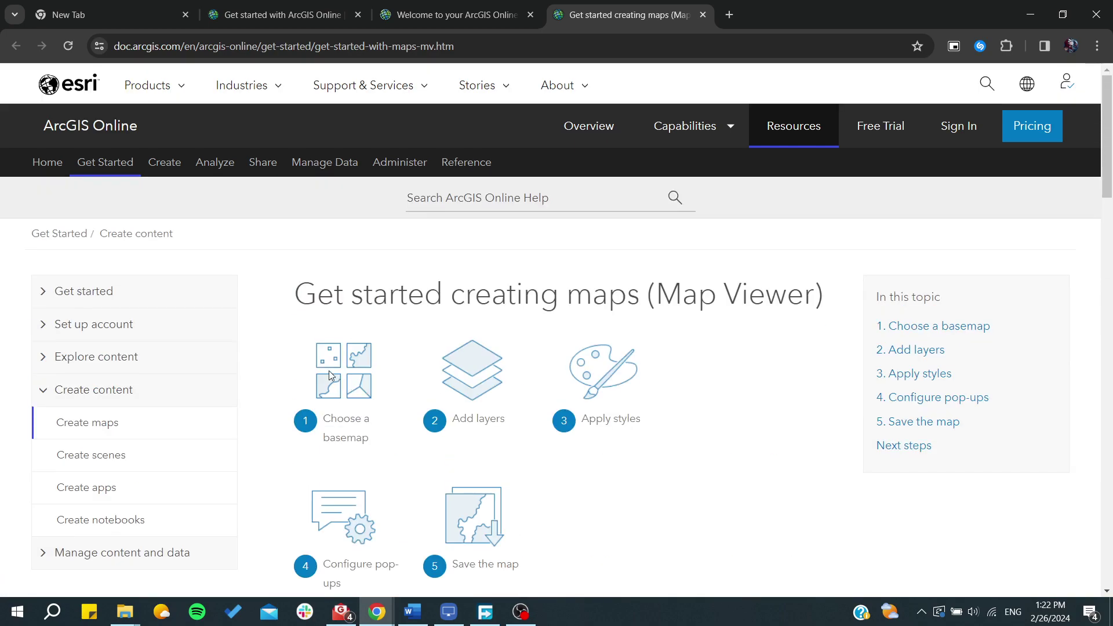
click(951, 325)
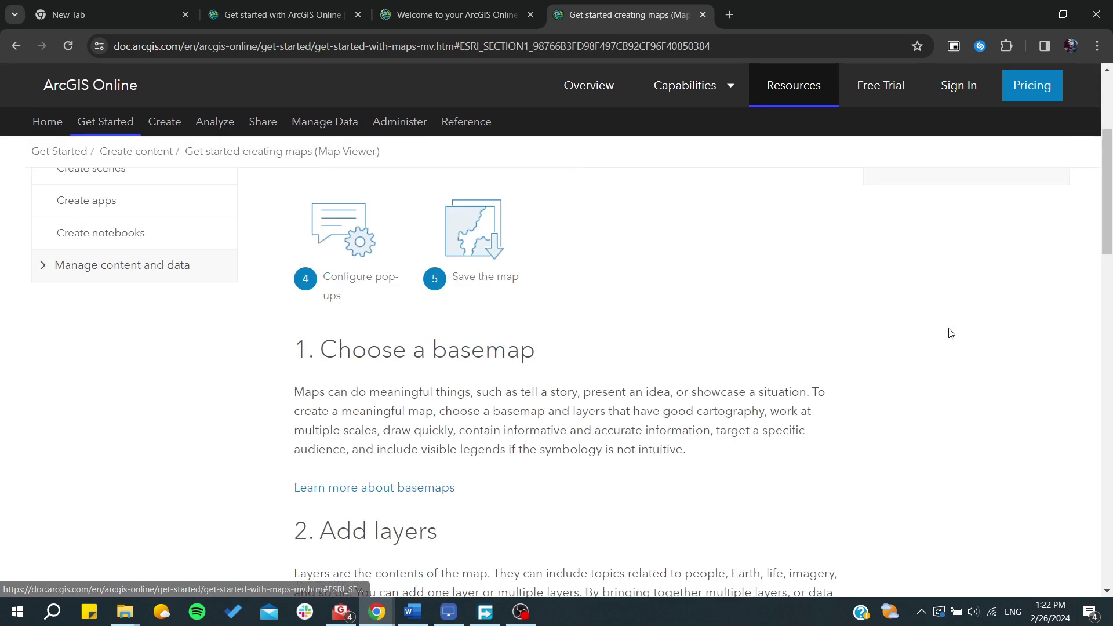
click(369, 337)
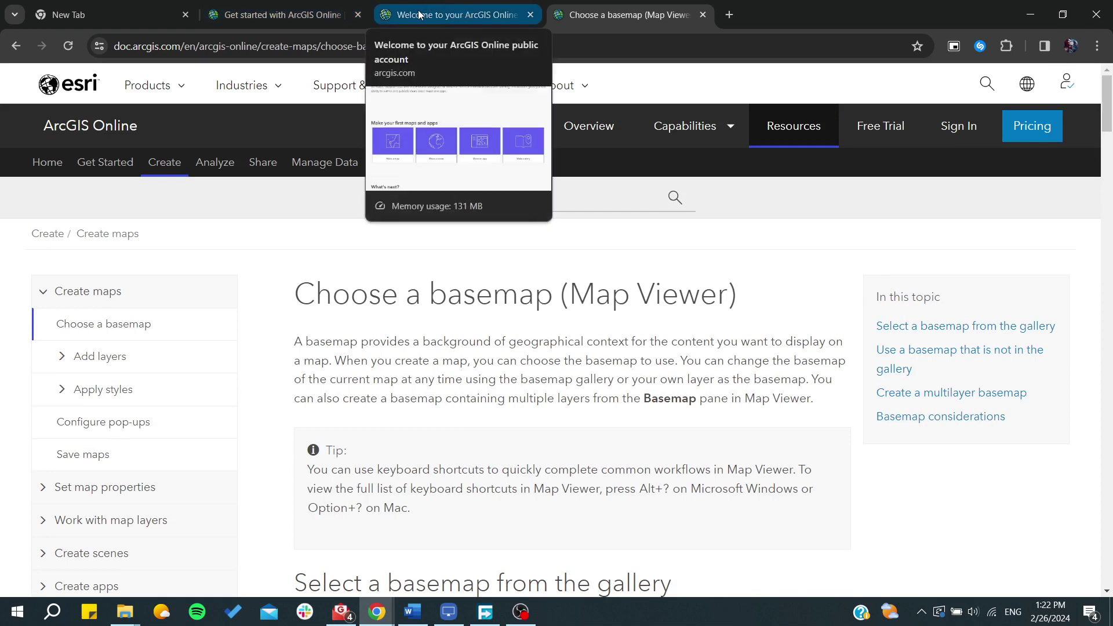
- Glance at the basemap help, then return to the ArcGIS Online home page
click(421, 14)
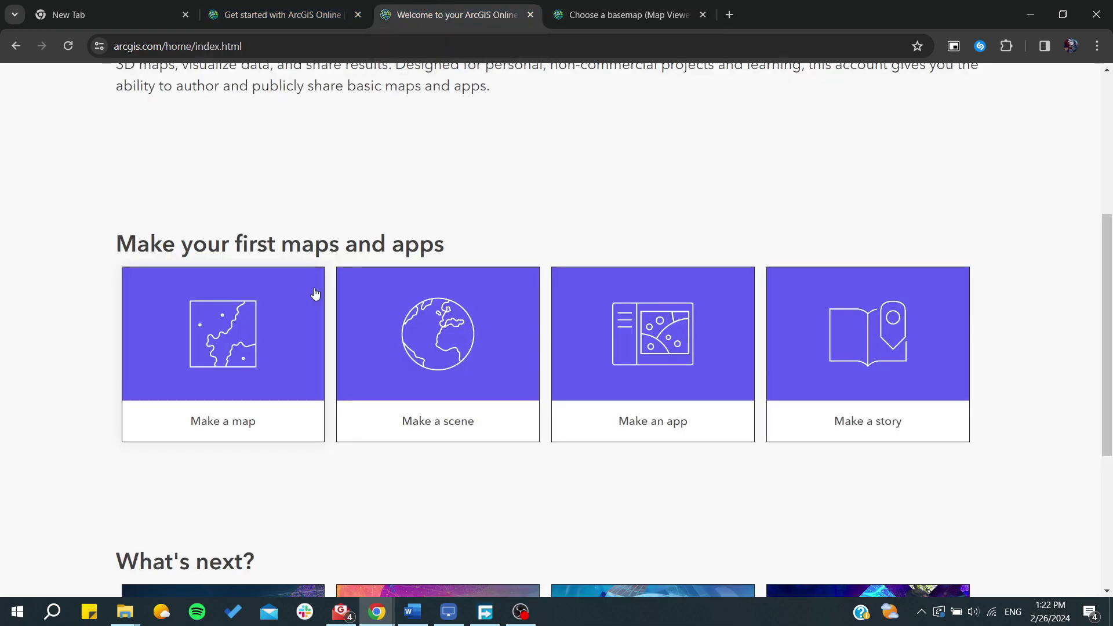
key(ctrl+Tab)
scroll(490, 408, down, 4)
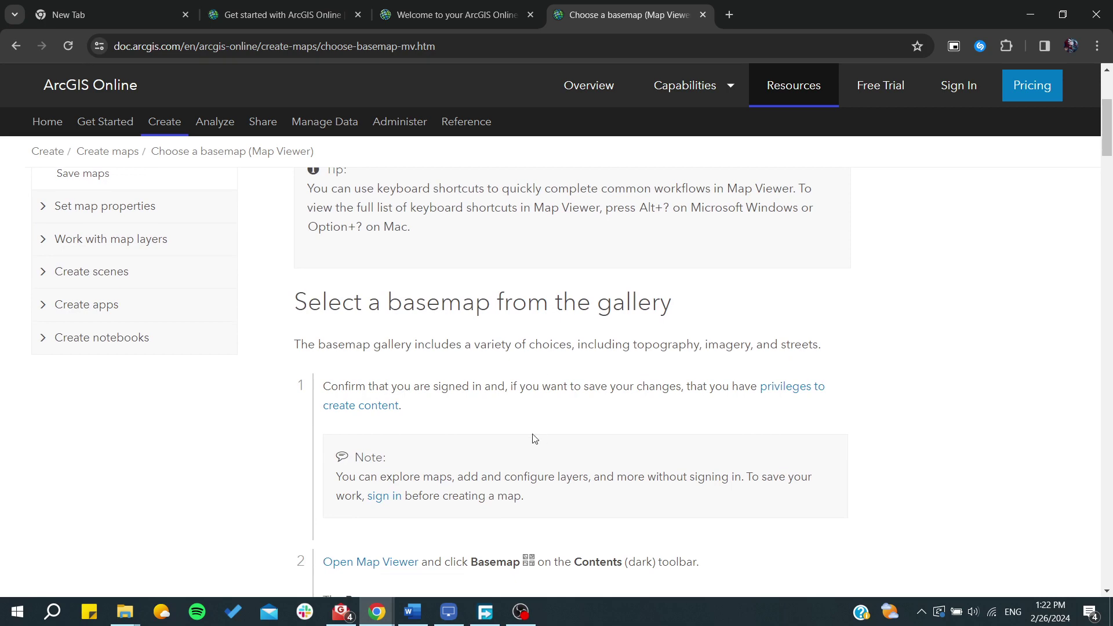
key(ctrl+shift+Tab)
scroll(372, 93, up, 4)
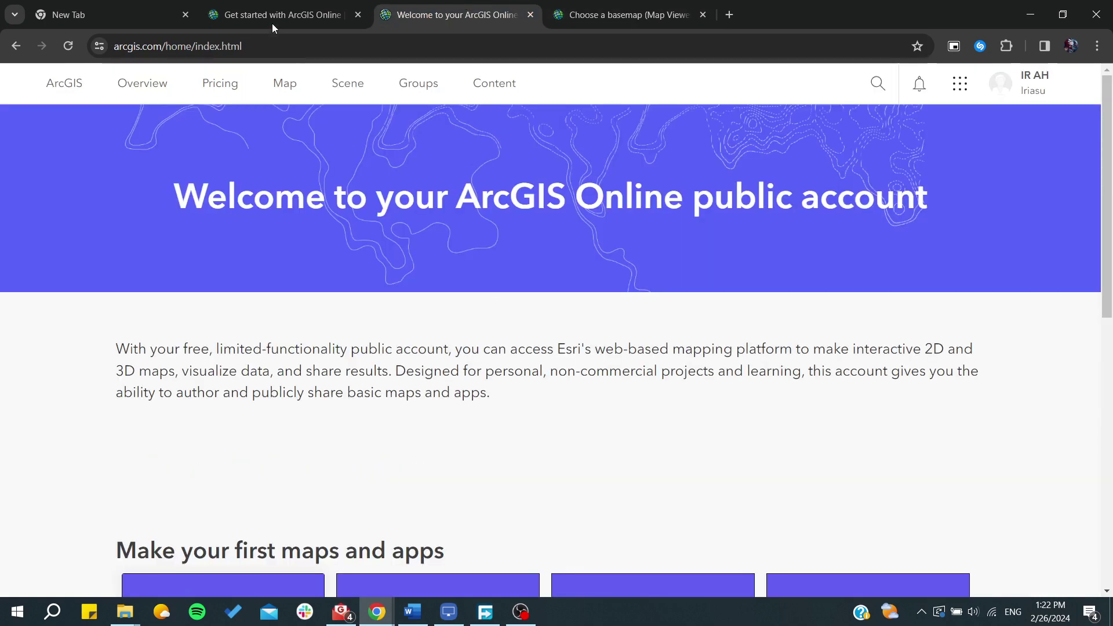
- Start a new map in Map Viewer and pan east from Africa toward India
click(281, 90)
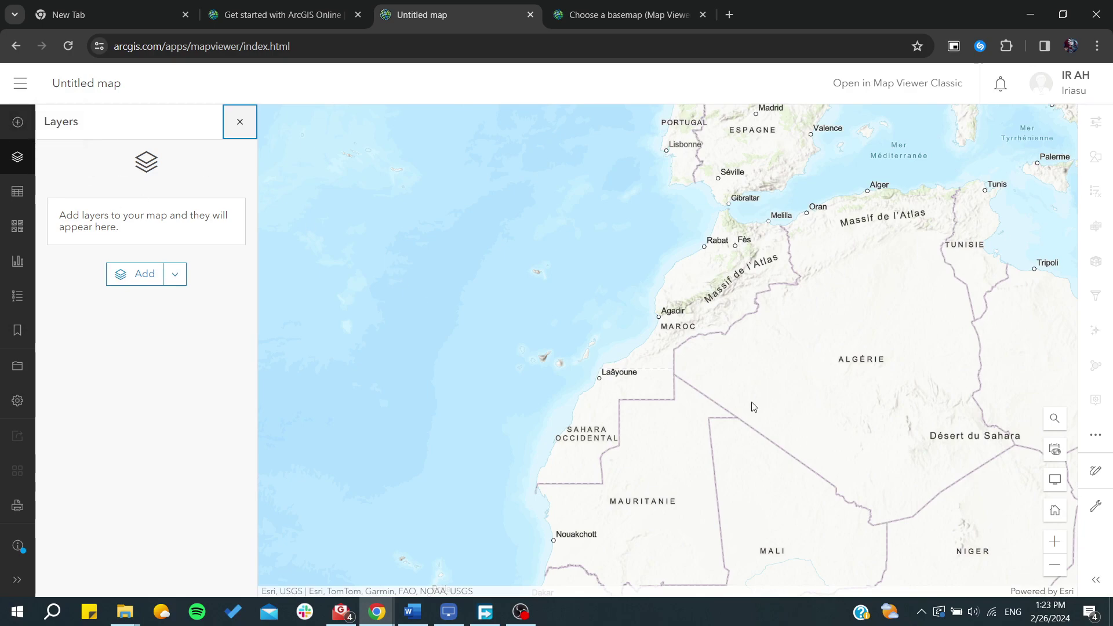
drag(754, 407, 433, 236)
scroll(432, 236, down, 2)
drag(772, 273, 580, 192)
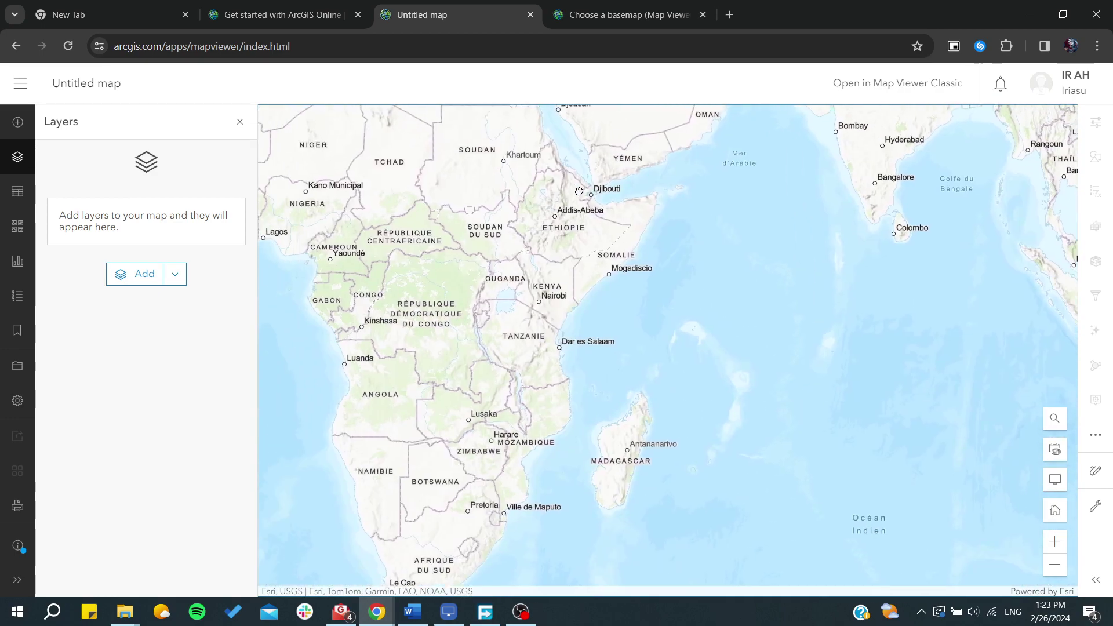
- Pan and zoom until Mongolia and north-east China fill the map view
drag(823, 168, 258, 481)
drag(476, 278, 492, 506)
scroll(497, 504, up, 1)
scroll(502, 500, down, 1)
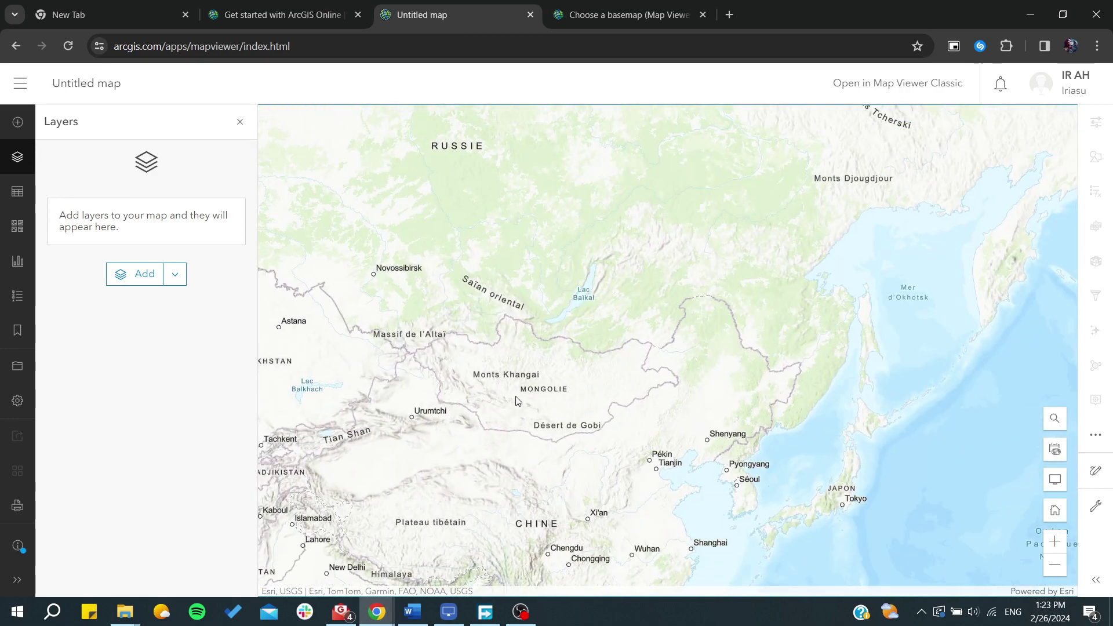
scroll(517, 384, up, 2)
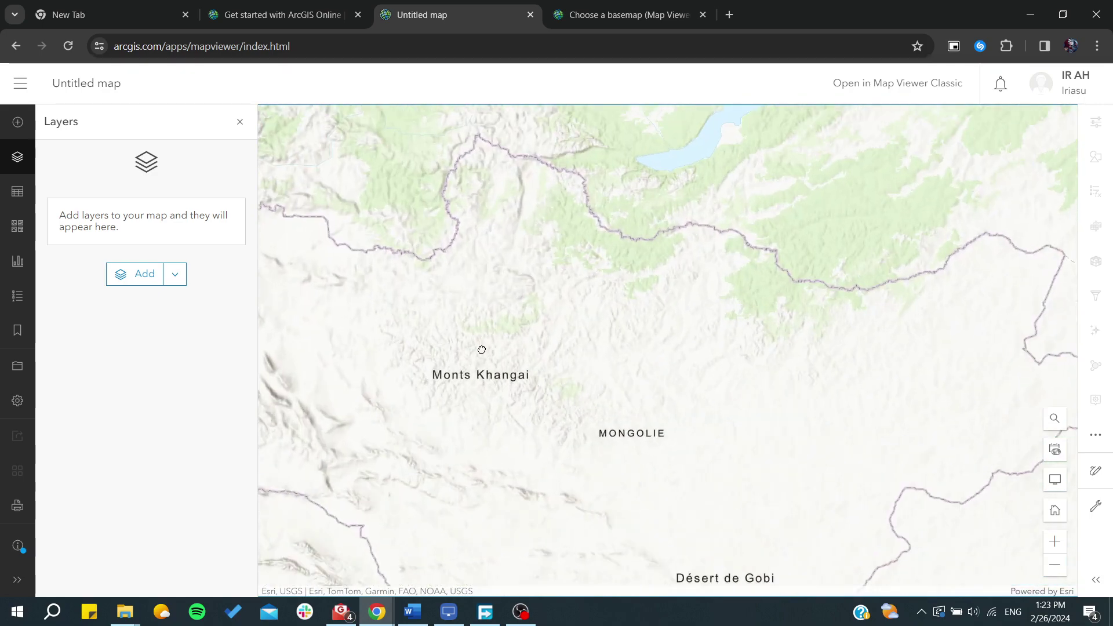
drag(482, 351, 562, 311)
scroll(568, 310, down, 1)
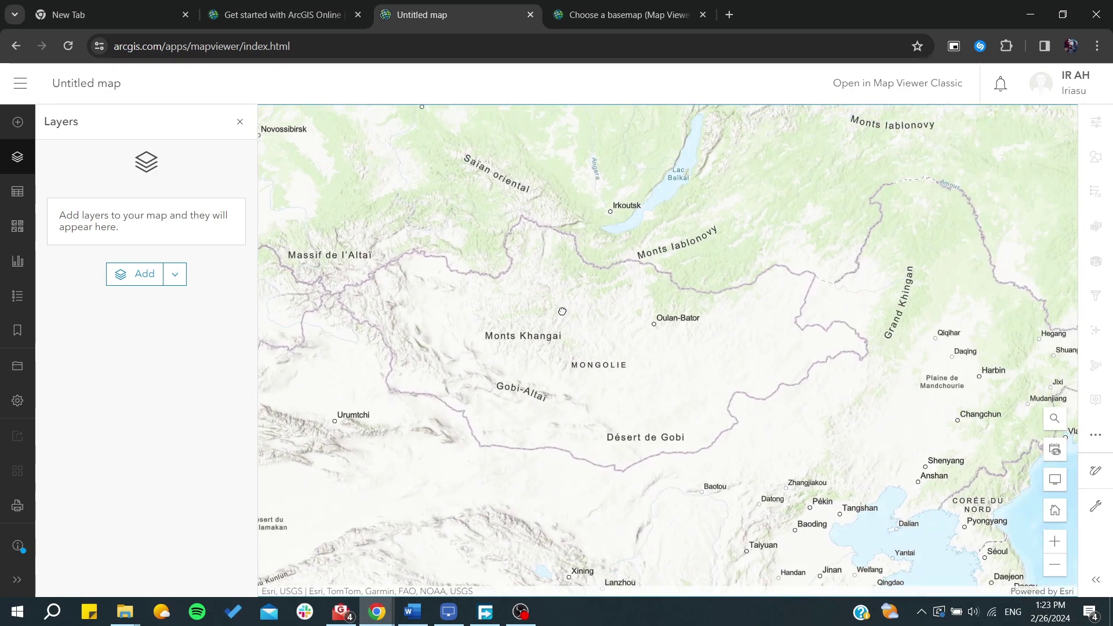
- Open the Add layer browser on My content and focus its search box
click(17, 124)
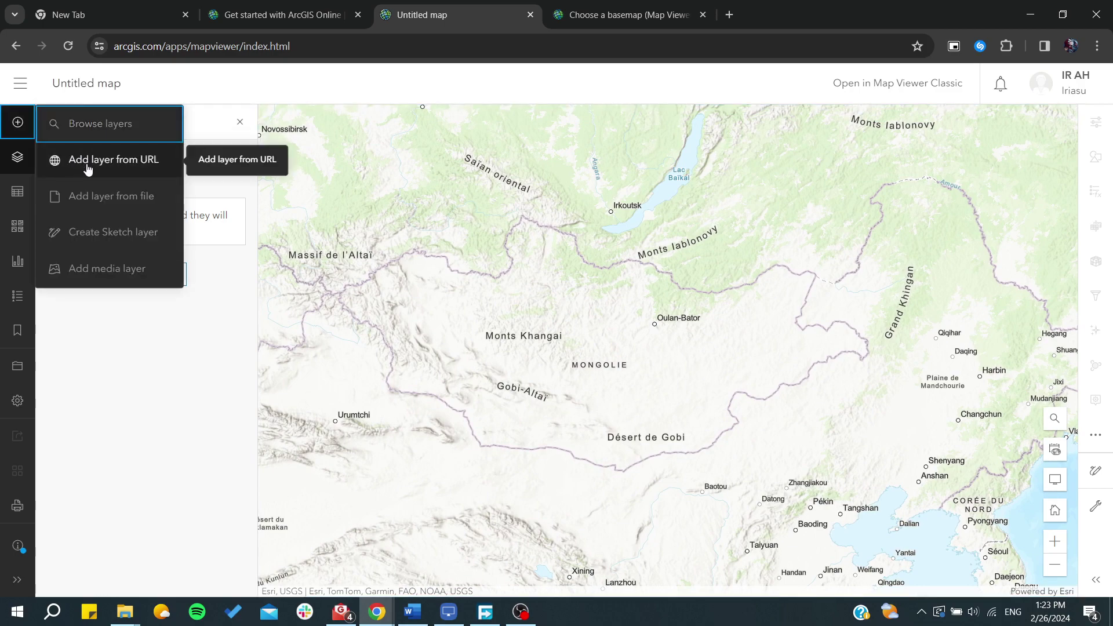
click(84, 368)
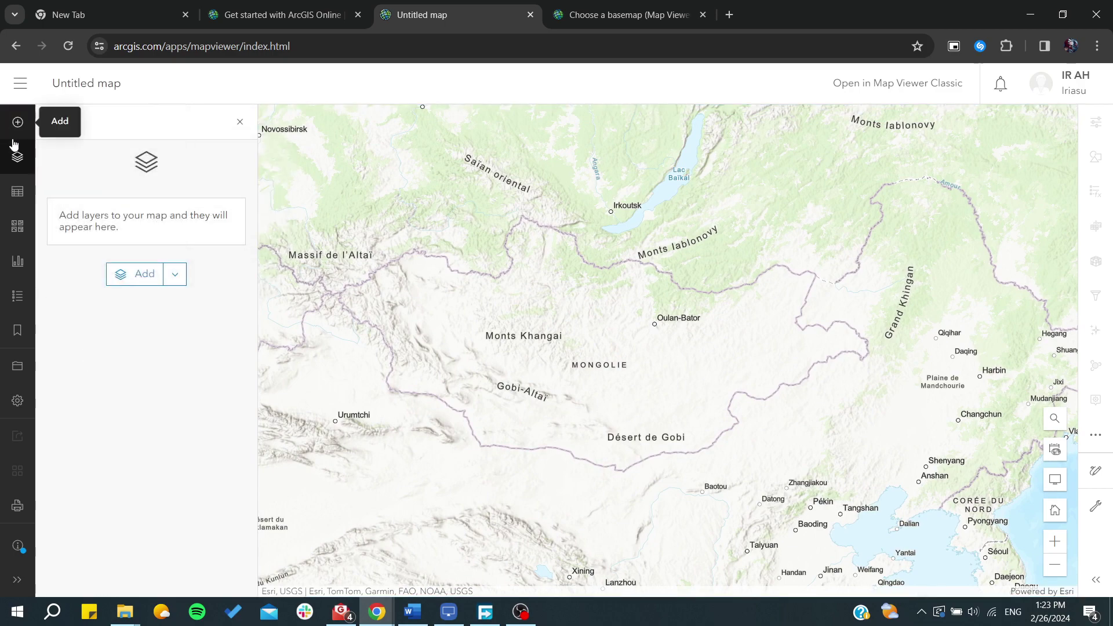
click(17, 160)
click(16, 157)
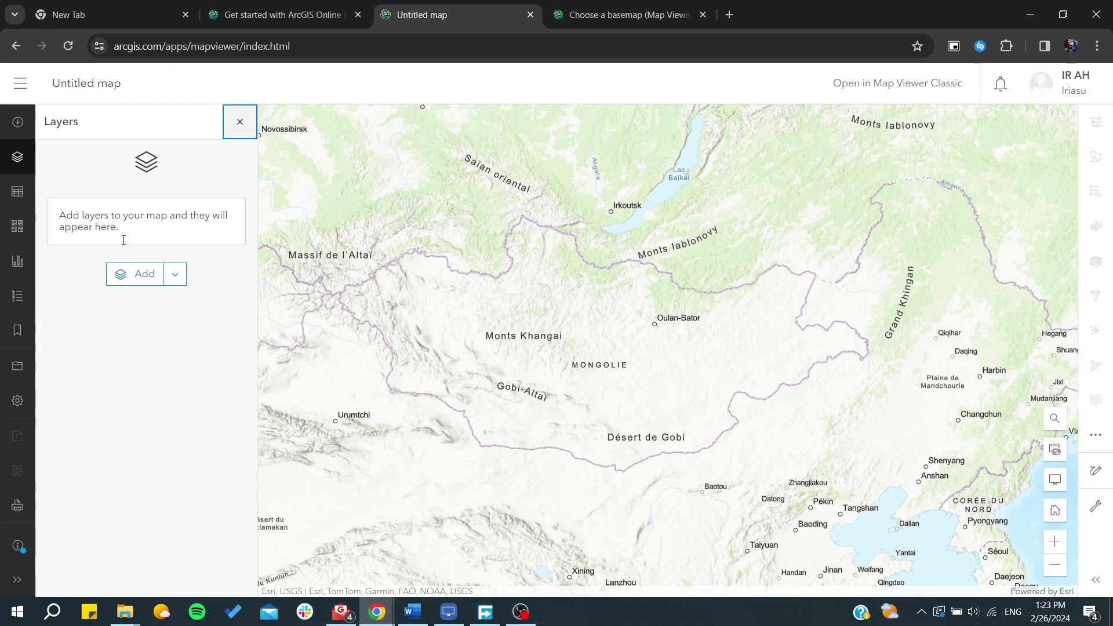
click(144, 282)
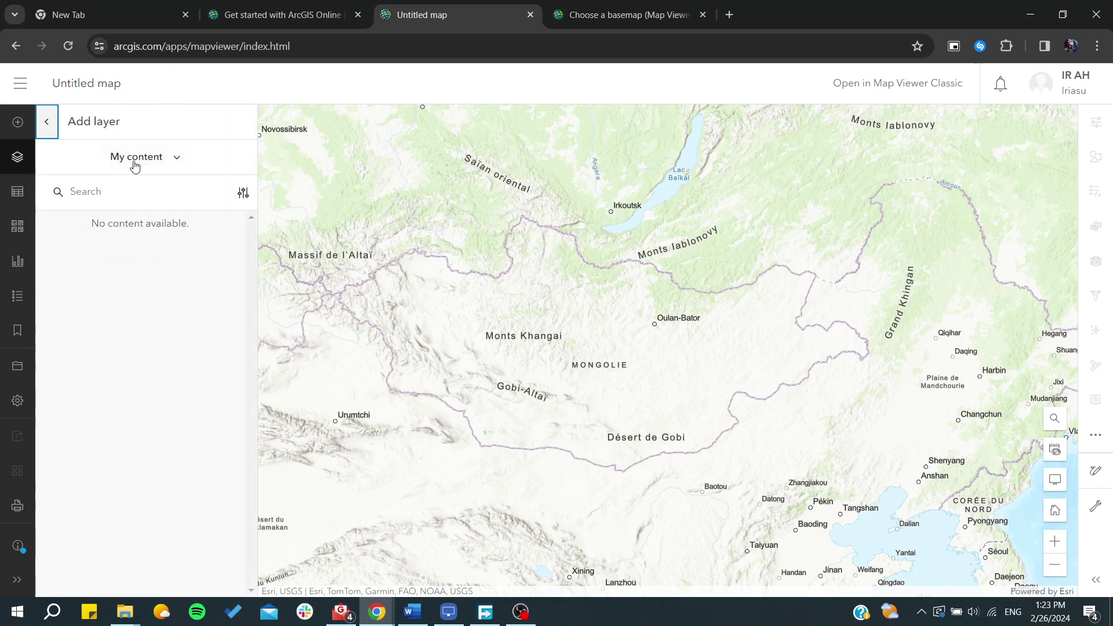
click(139, 163)
click(145, 163)
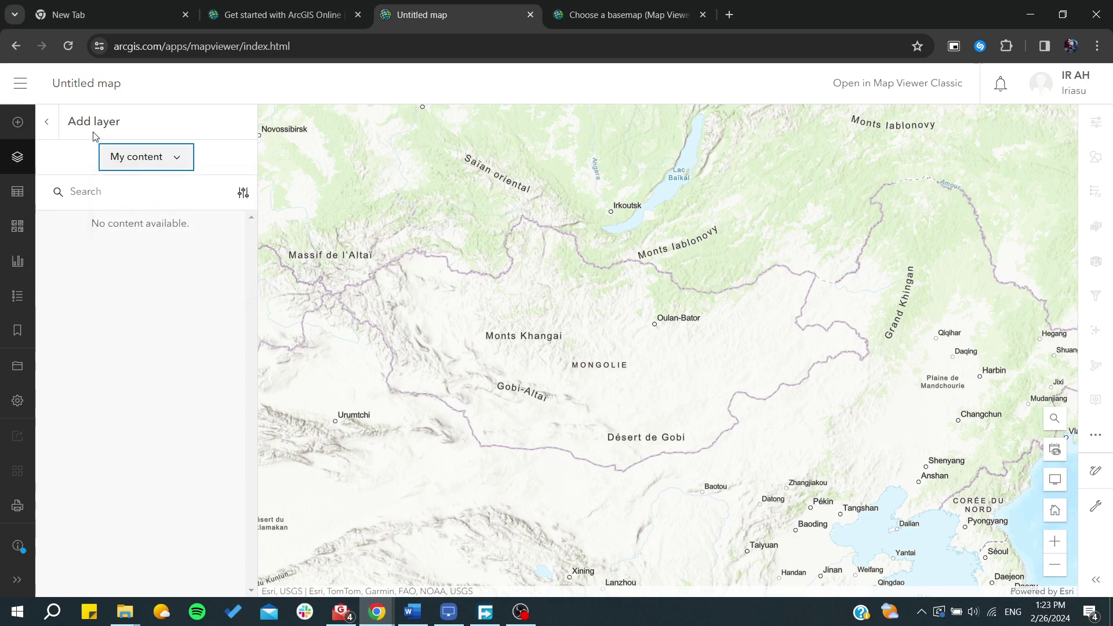
click(87, 192)
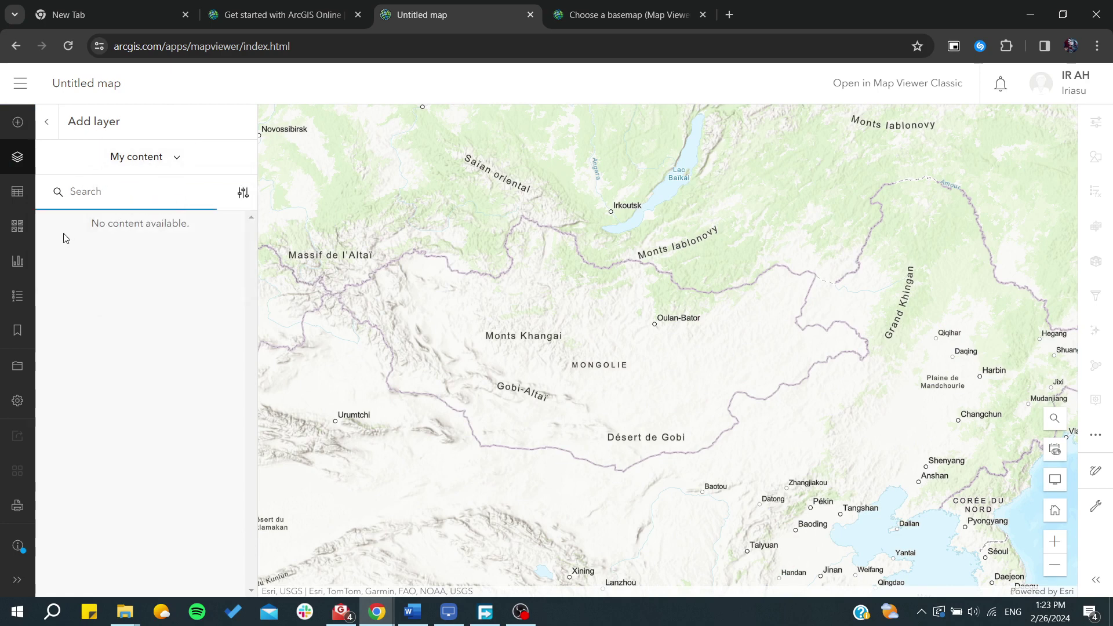
- Replace the Topographic basemap with Navigation from the basemap gallery
click(15, 195)
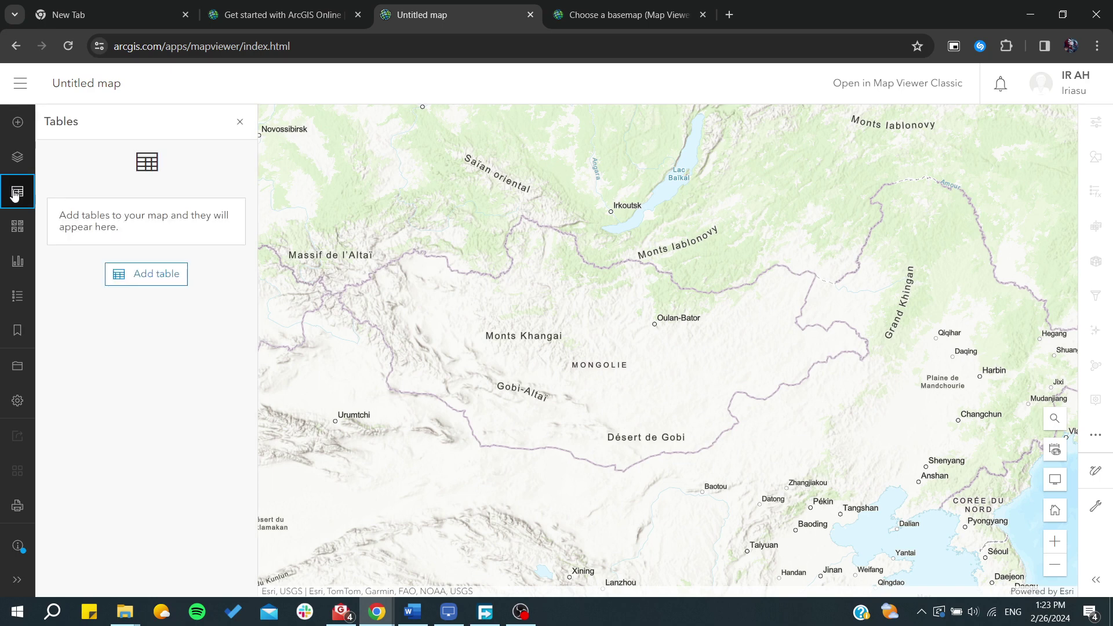
click(27, 235)
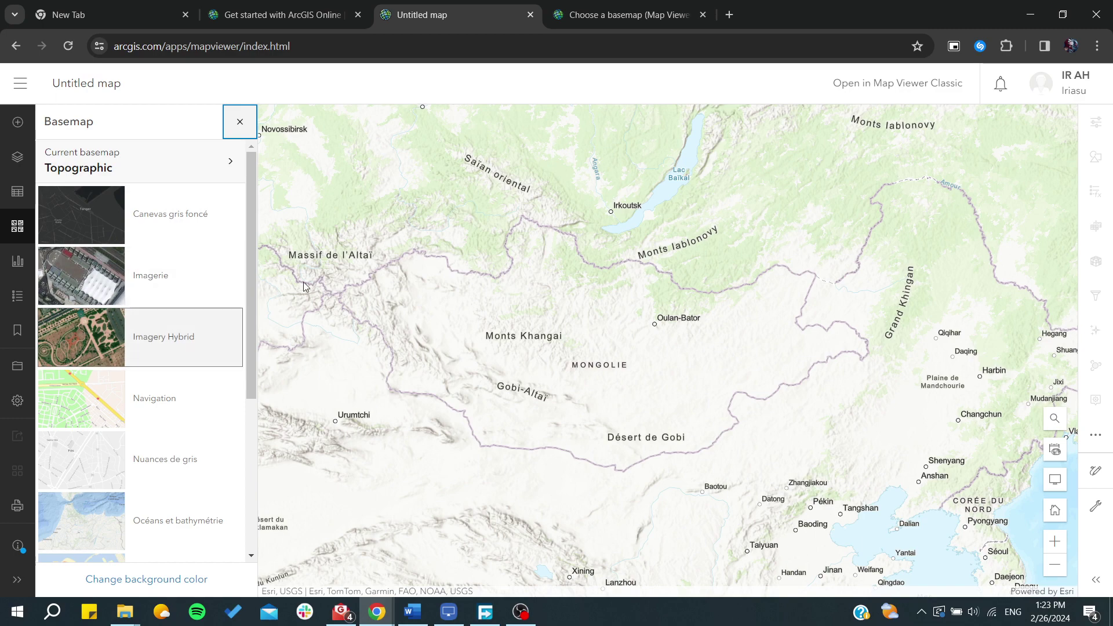
click(165, 397)
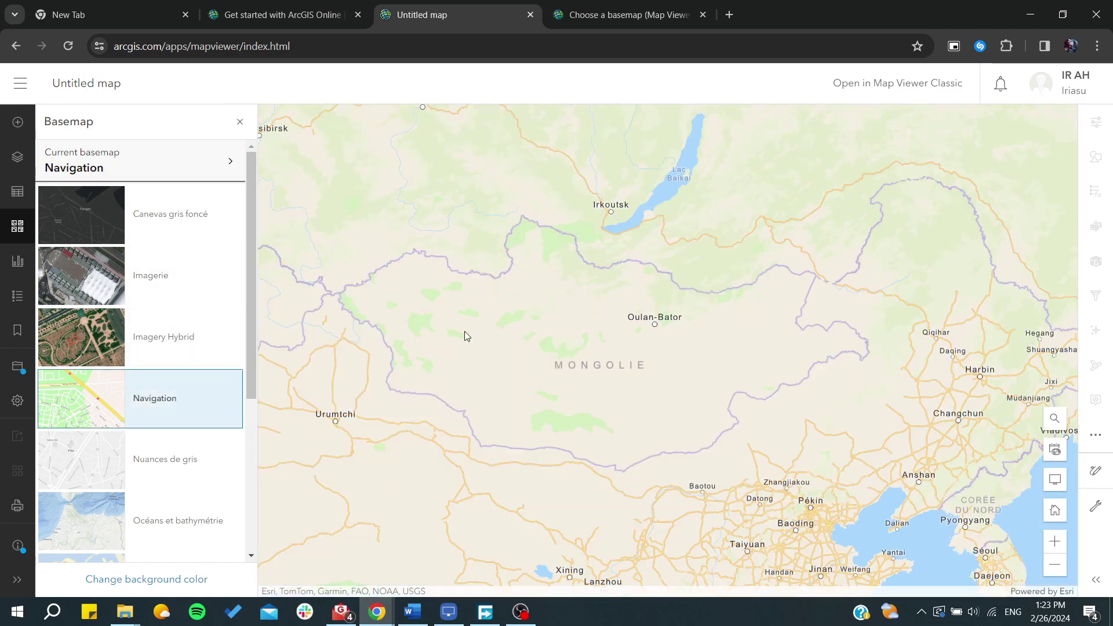
scroll(464, 335, down, 1)
scroll(93, 389, down, 4)
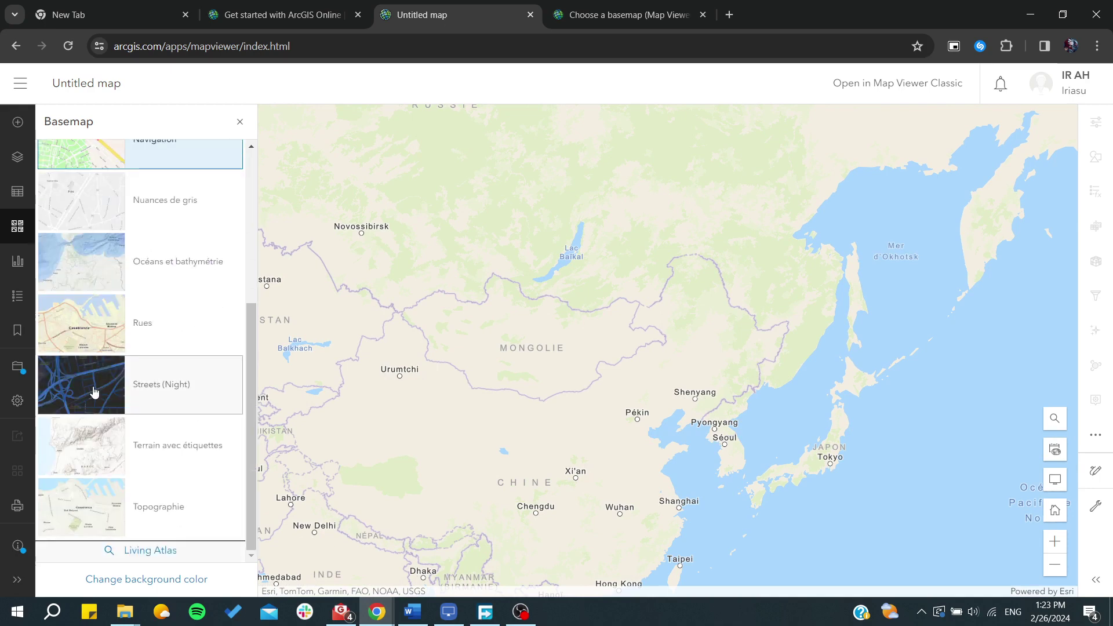
- Switch the Add layer source from My content to ArcGIS Online to list public layers
click(17, 156)
click(145, 285)
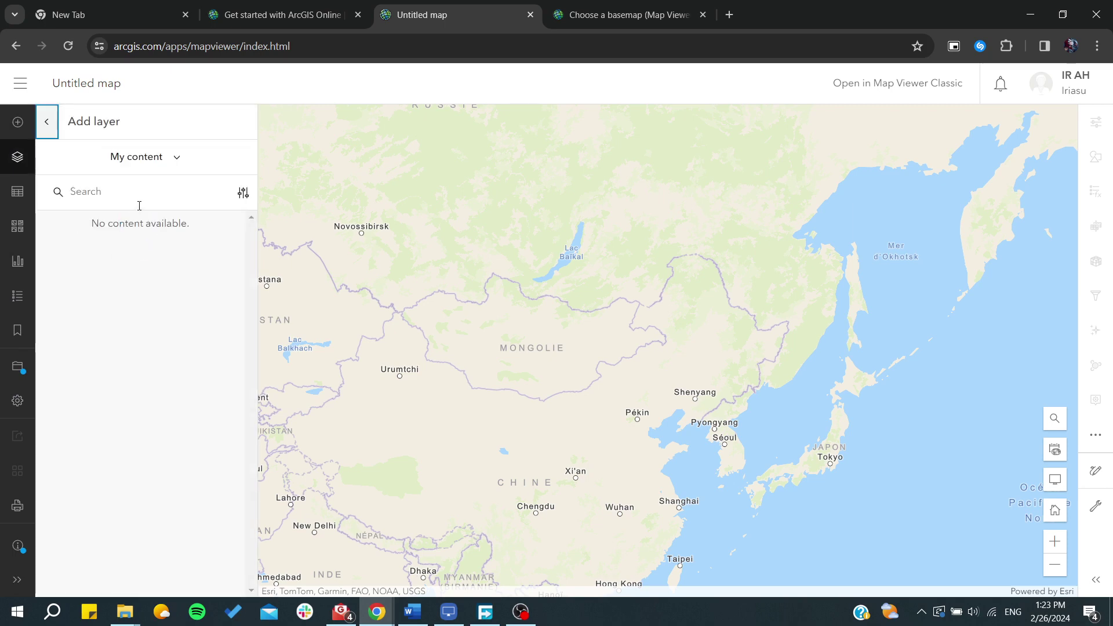
click(163, 169)
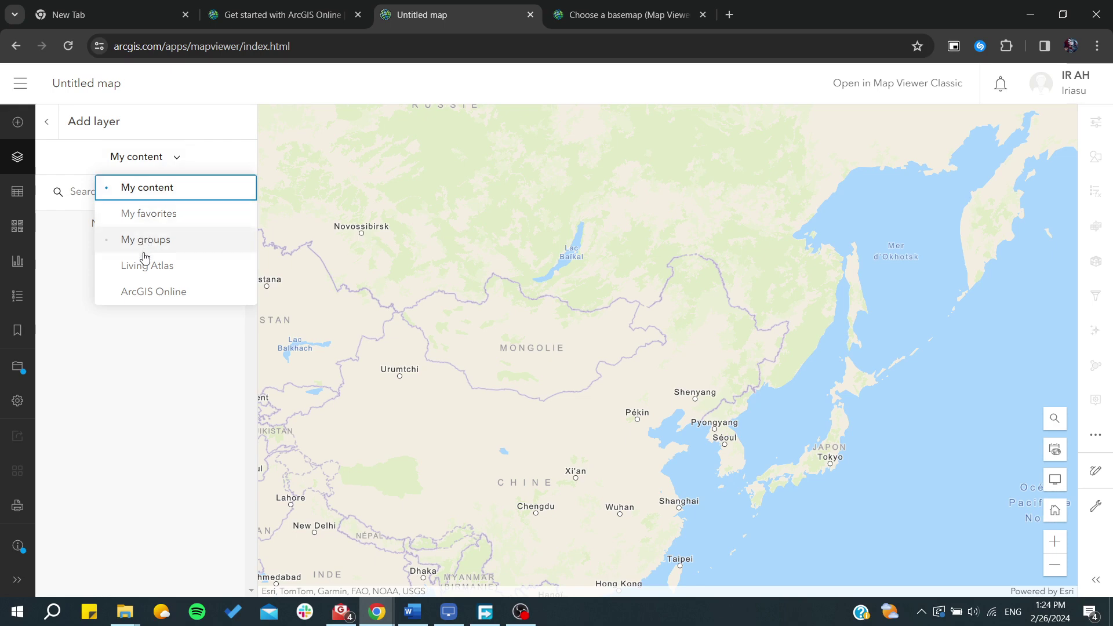
click(138, 294)
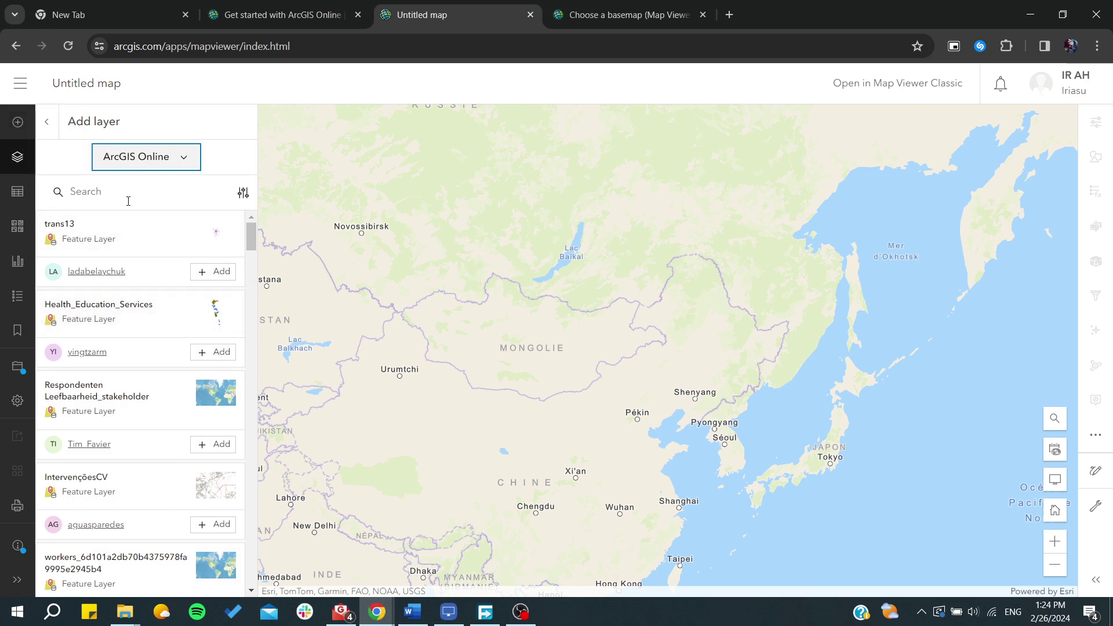
click(17, 122)
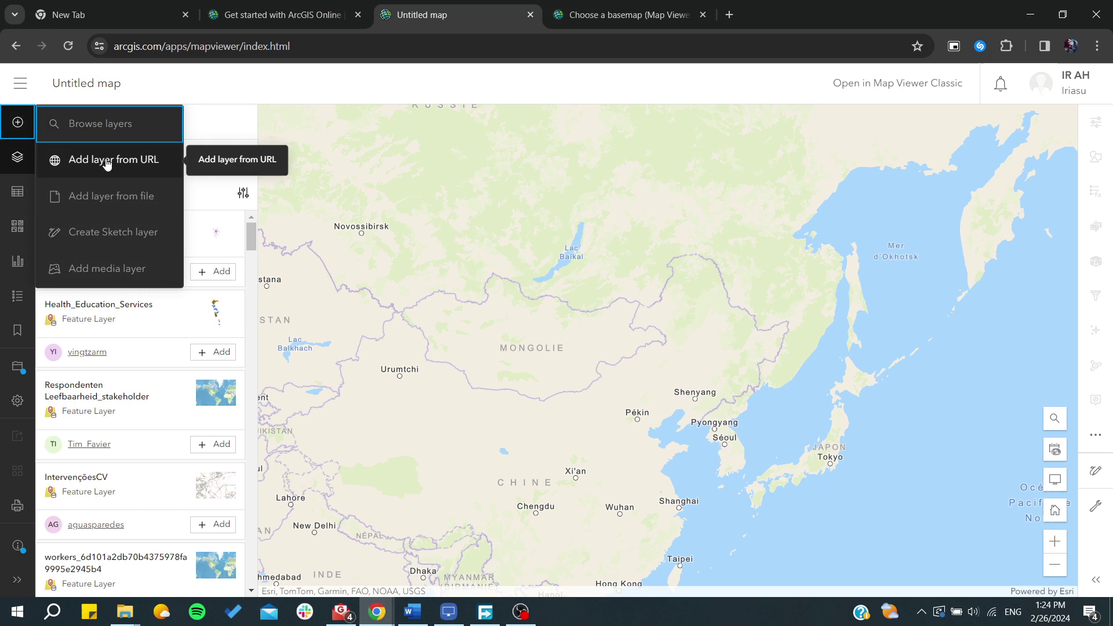
- Create a sketch layer and draw a line looping around Mongolia to east of Korea
click(102, 240)
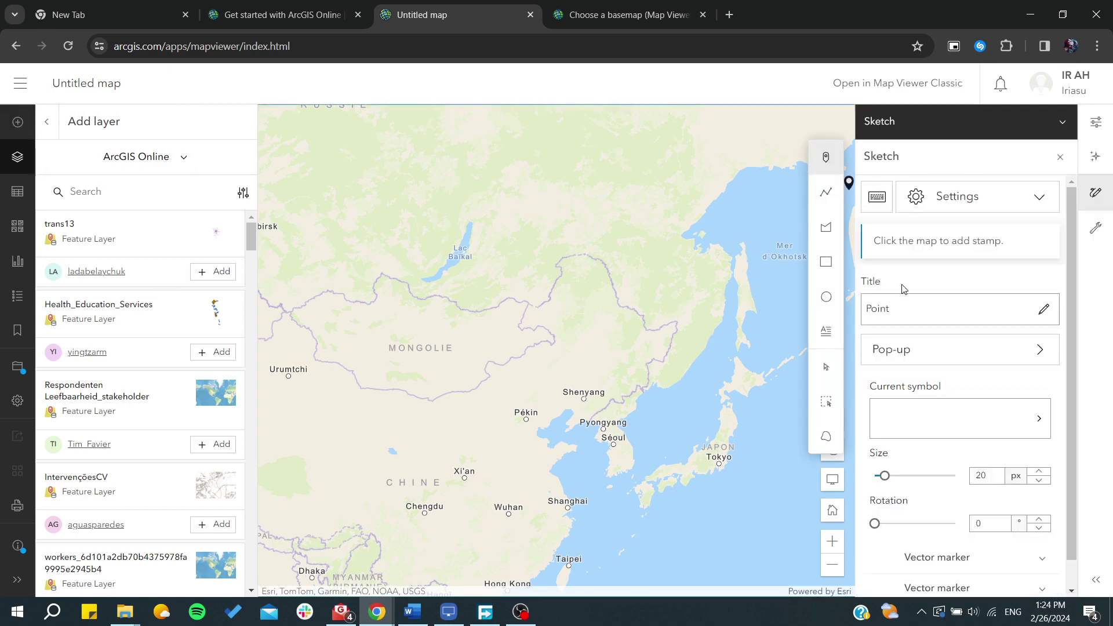
click(826, 192)
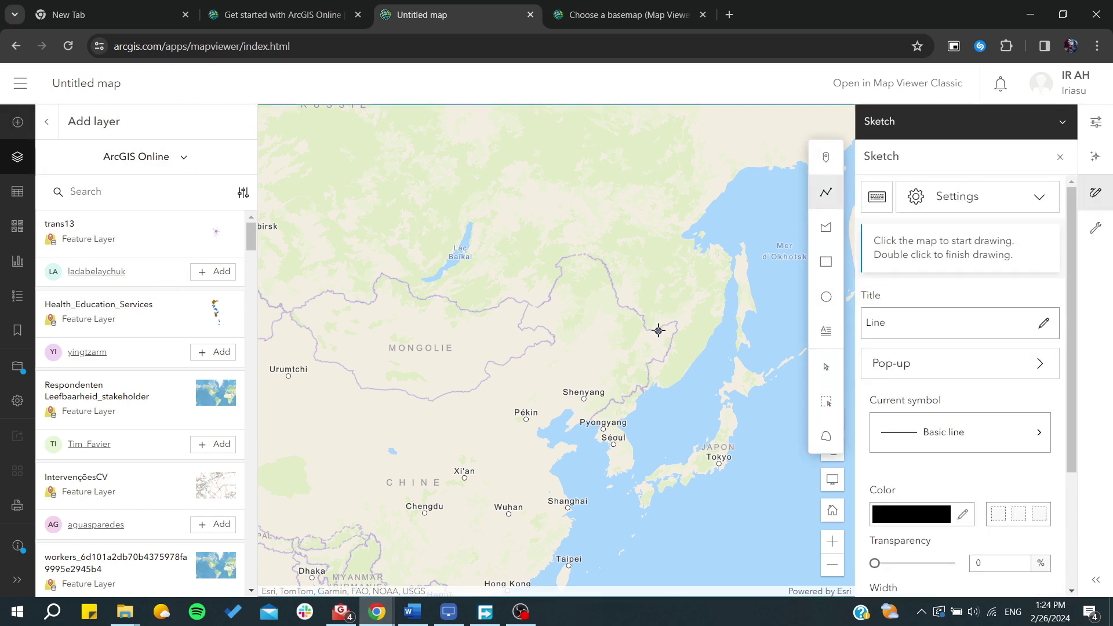
click(645, 331)
mouse_move(623, 305)
mouse_down()
mouse_move(596, 254)
mouse_move(540, 264)
mouse_move(531, 300)
mouse_move(505, 306)
mouse_move(381, 278)
mouse_move(312, 282)
mouse_move(279, 314)
mouse_move(308, 390)
mouse_move(440, 408)
mouse_move(564, 340)
mouse_move(567, 284)
mouse_move(619, 298)
mouse_move(659, 348)
mouse_up()
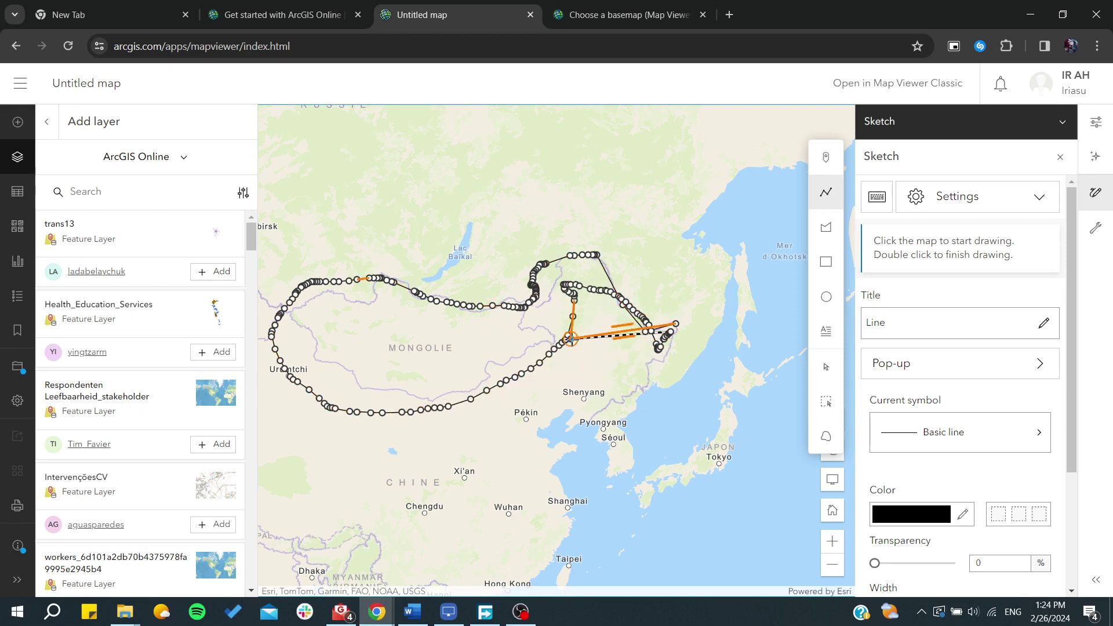
click(574, 340)
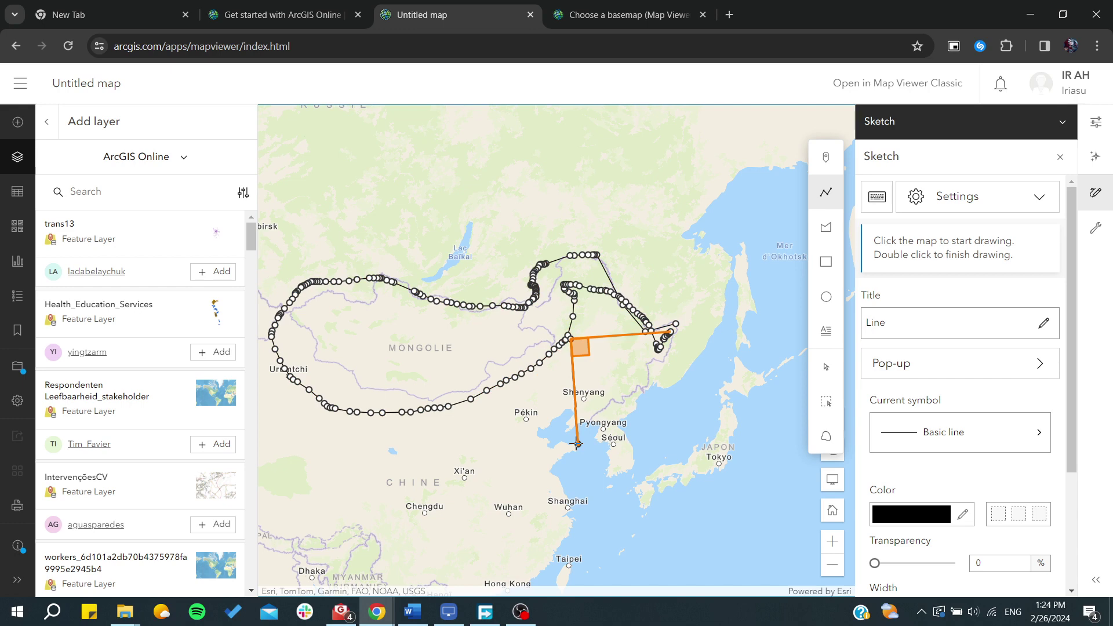
click(577, 444)
click(689, 391)
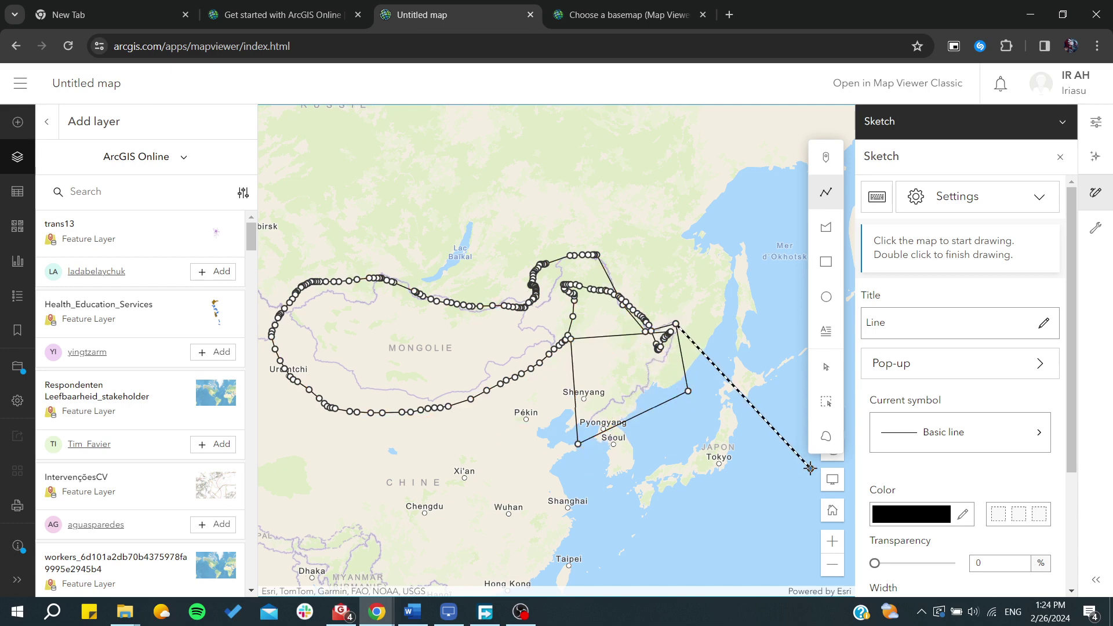
key(Return)
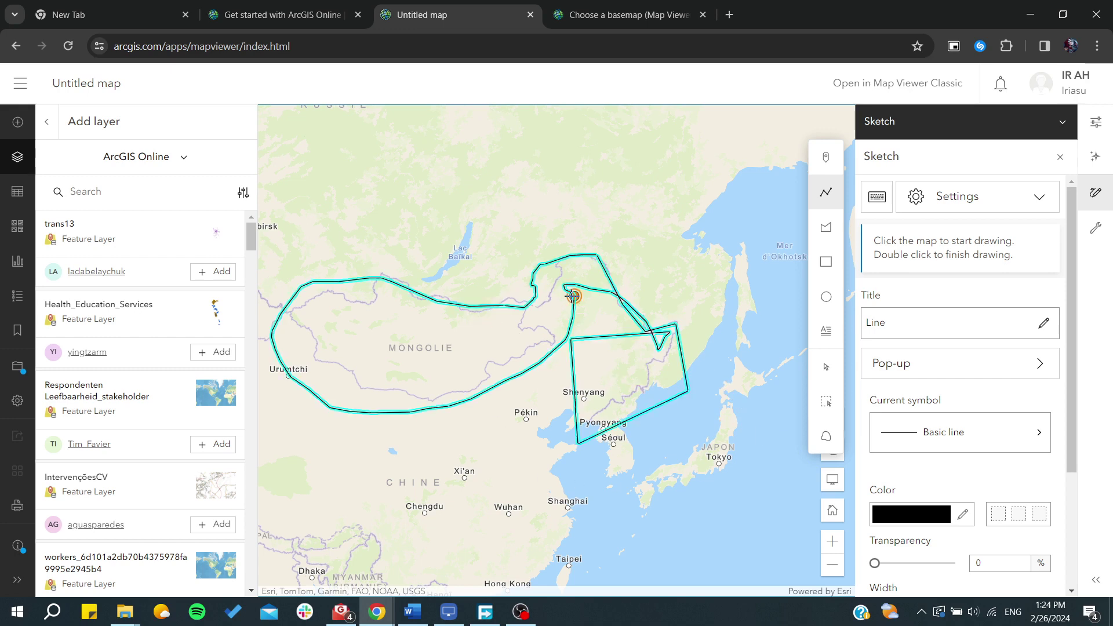
- Stamp points near the Sea of Okhotsk with the Point tool
click(819, 231)
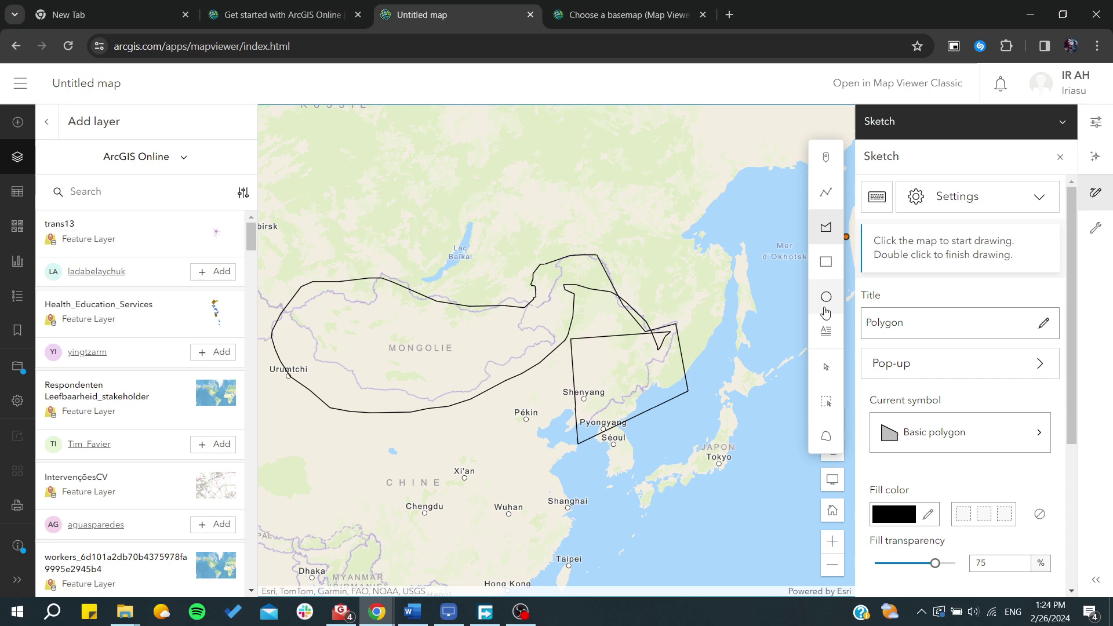
click(827, 157)
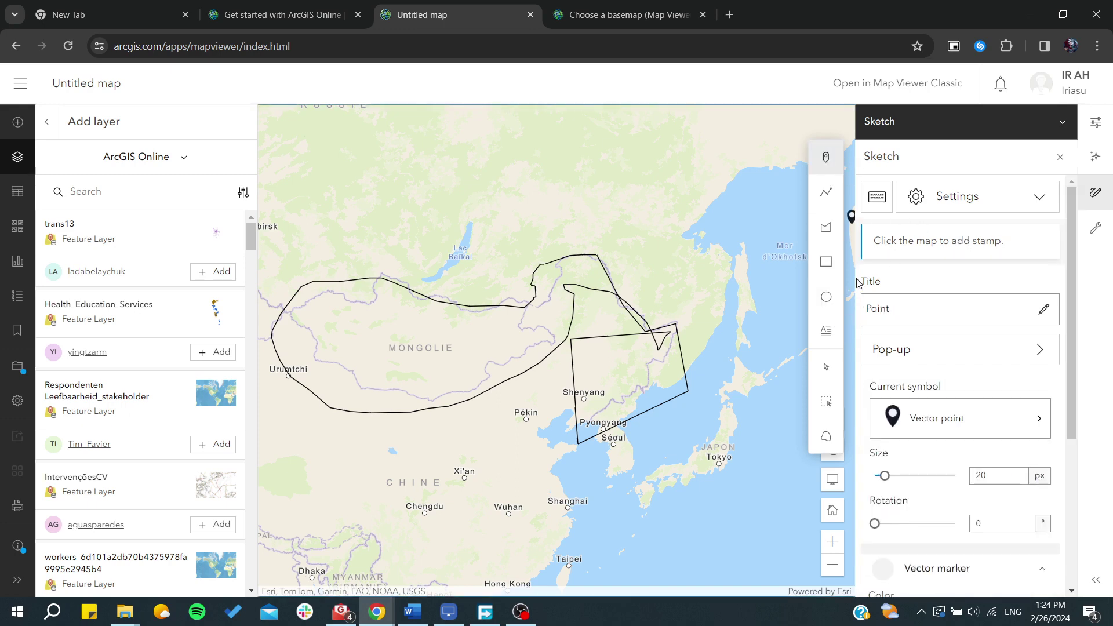
scroll(456, 304, down, 1)
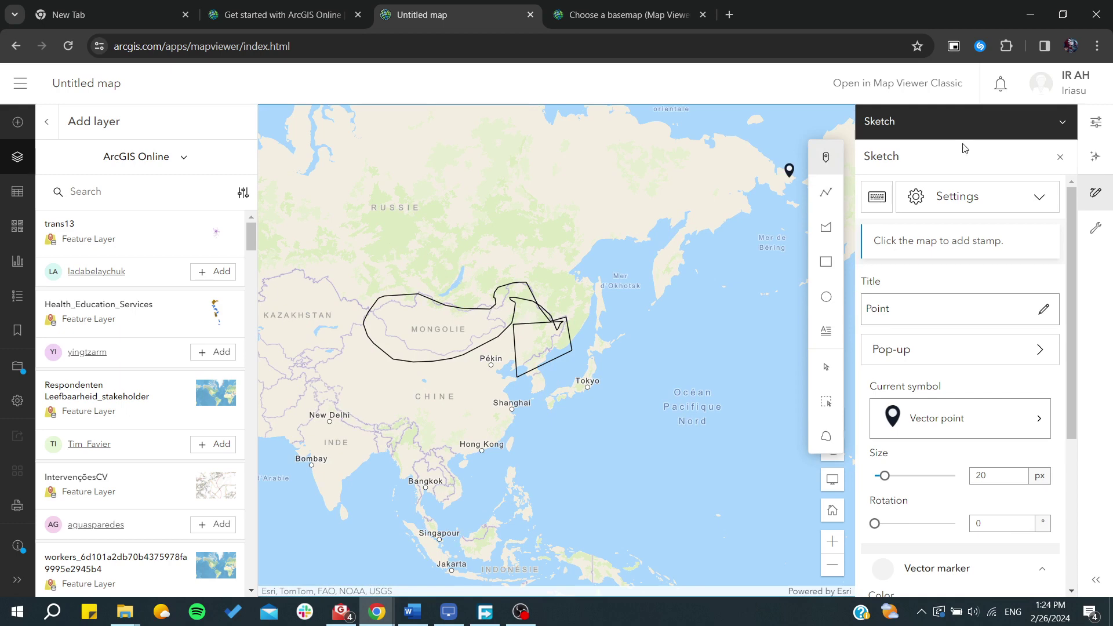
click(1063, 122)
click(893, 180)
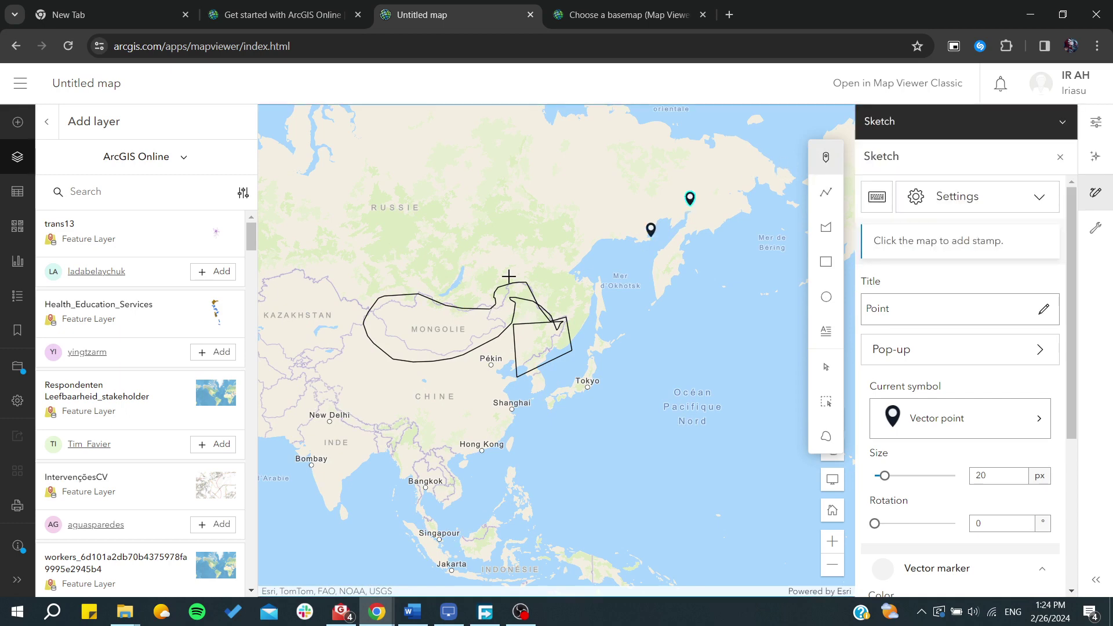